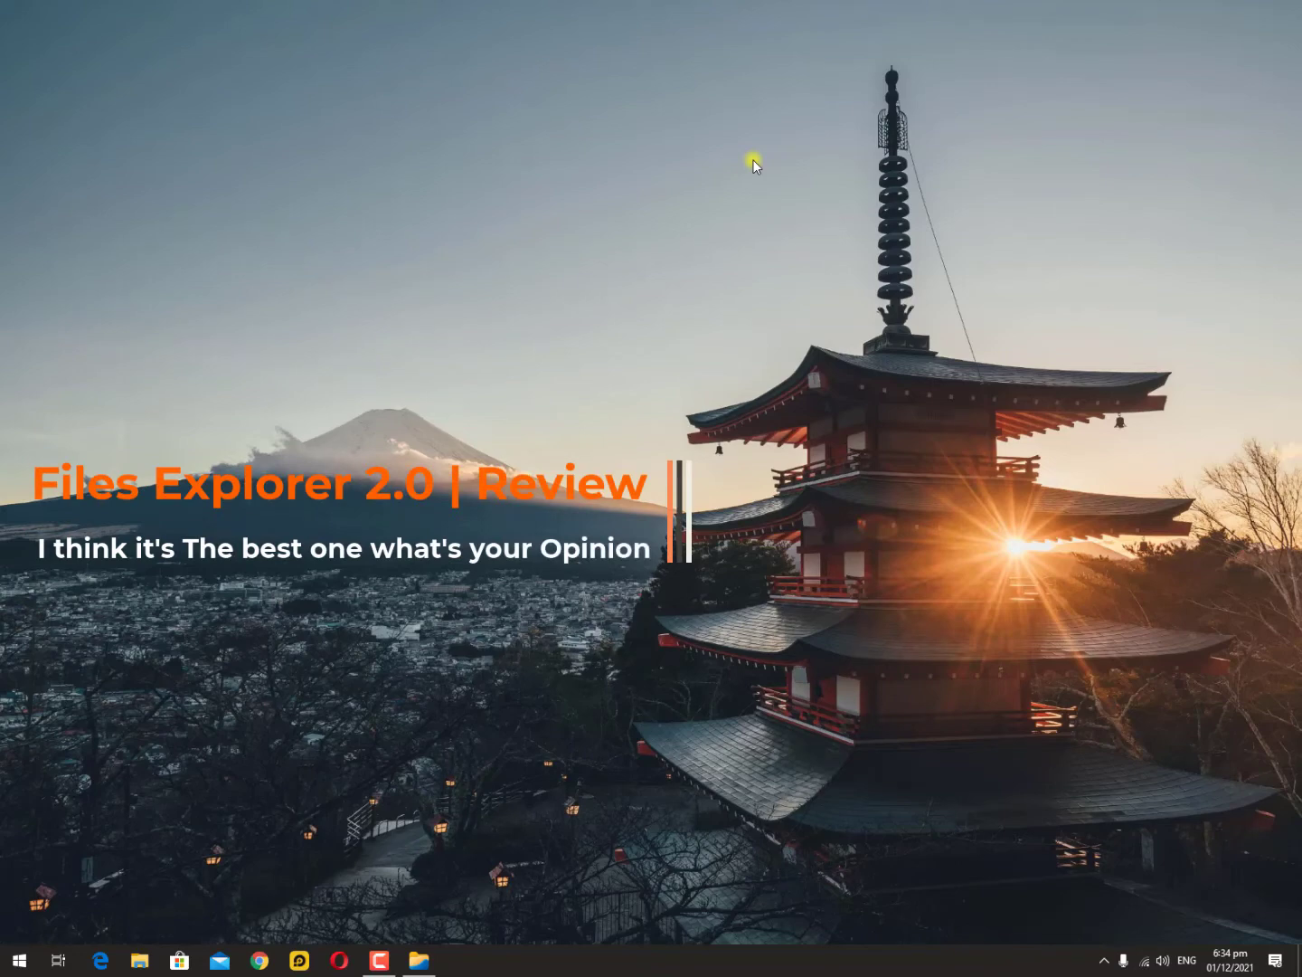
# - Open the Files app, add extra Home tabs, and close the surplus ones
pyautogui.click(419, 960)
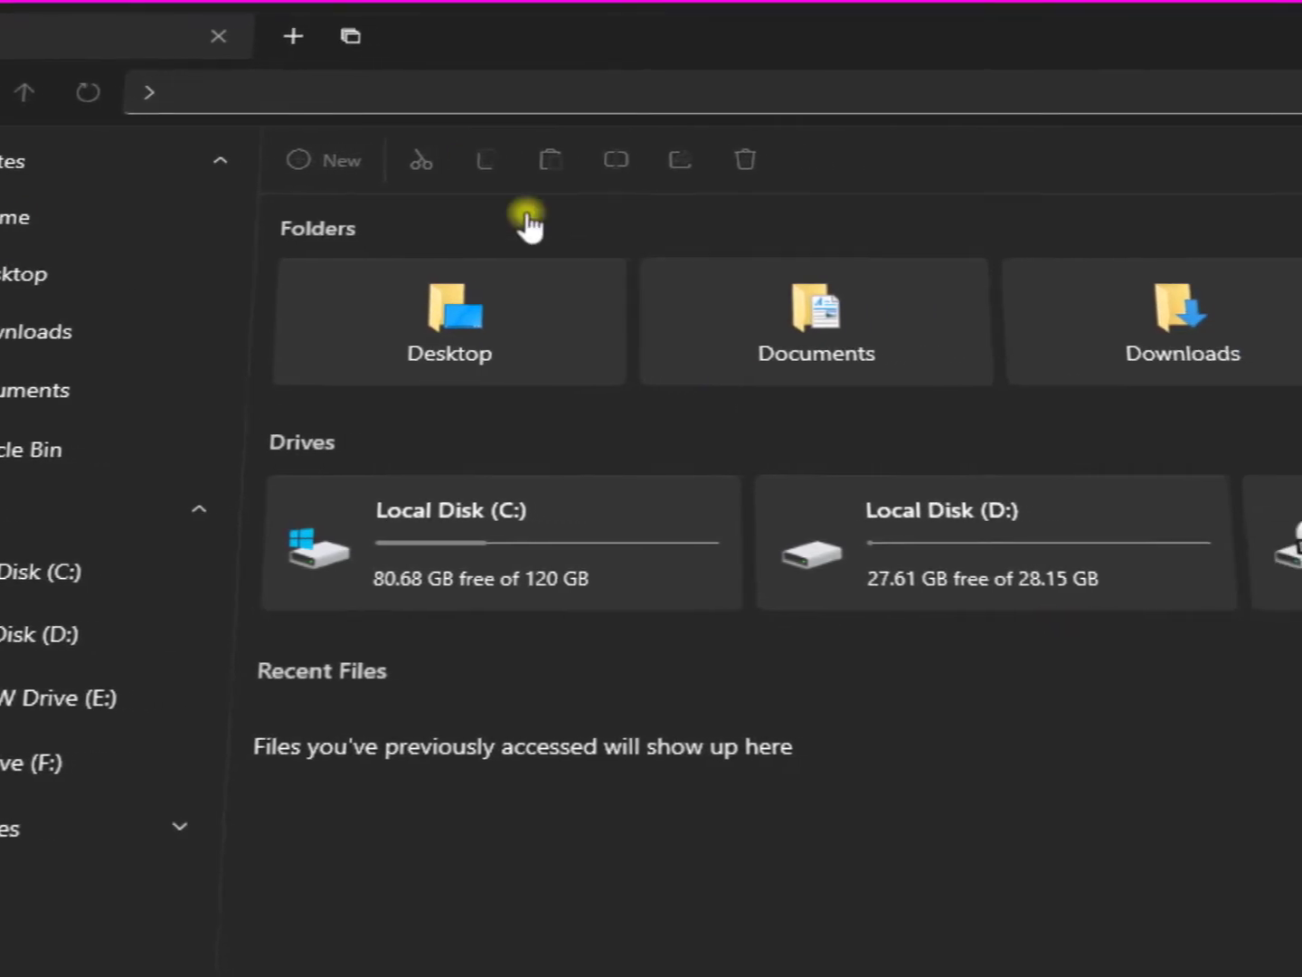
pyautogui.click(293, 36)
pyautogui.click(689, 38)
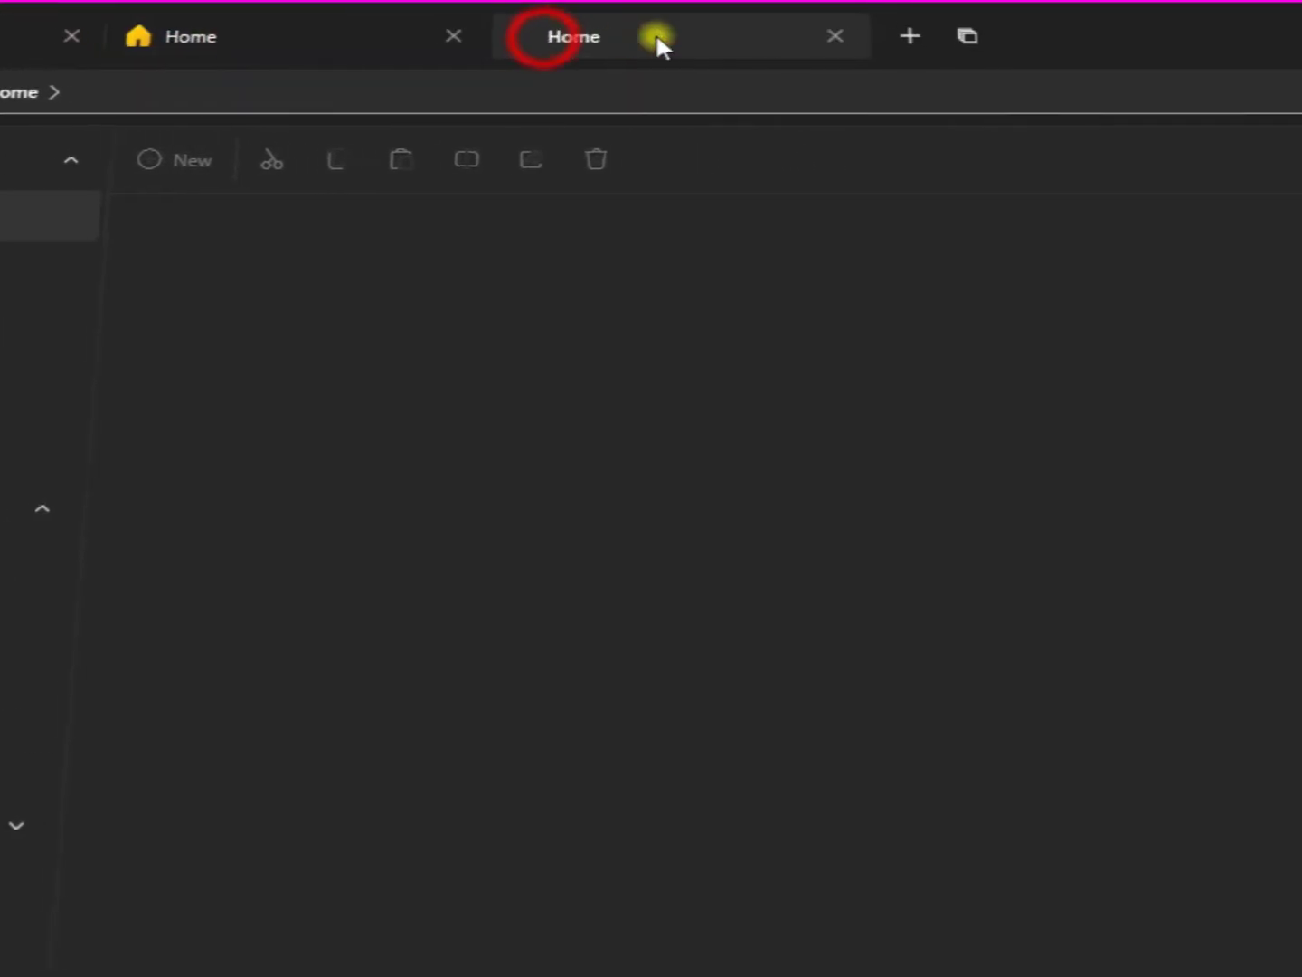
pyautogui.click(910, 36)
pyautogui.click(1226, 37)
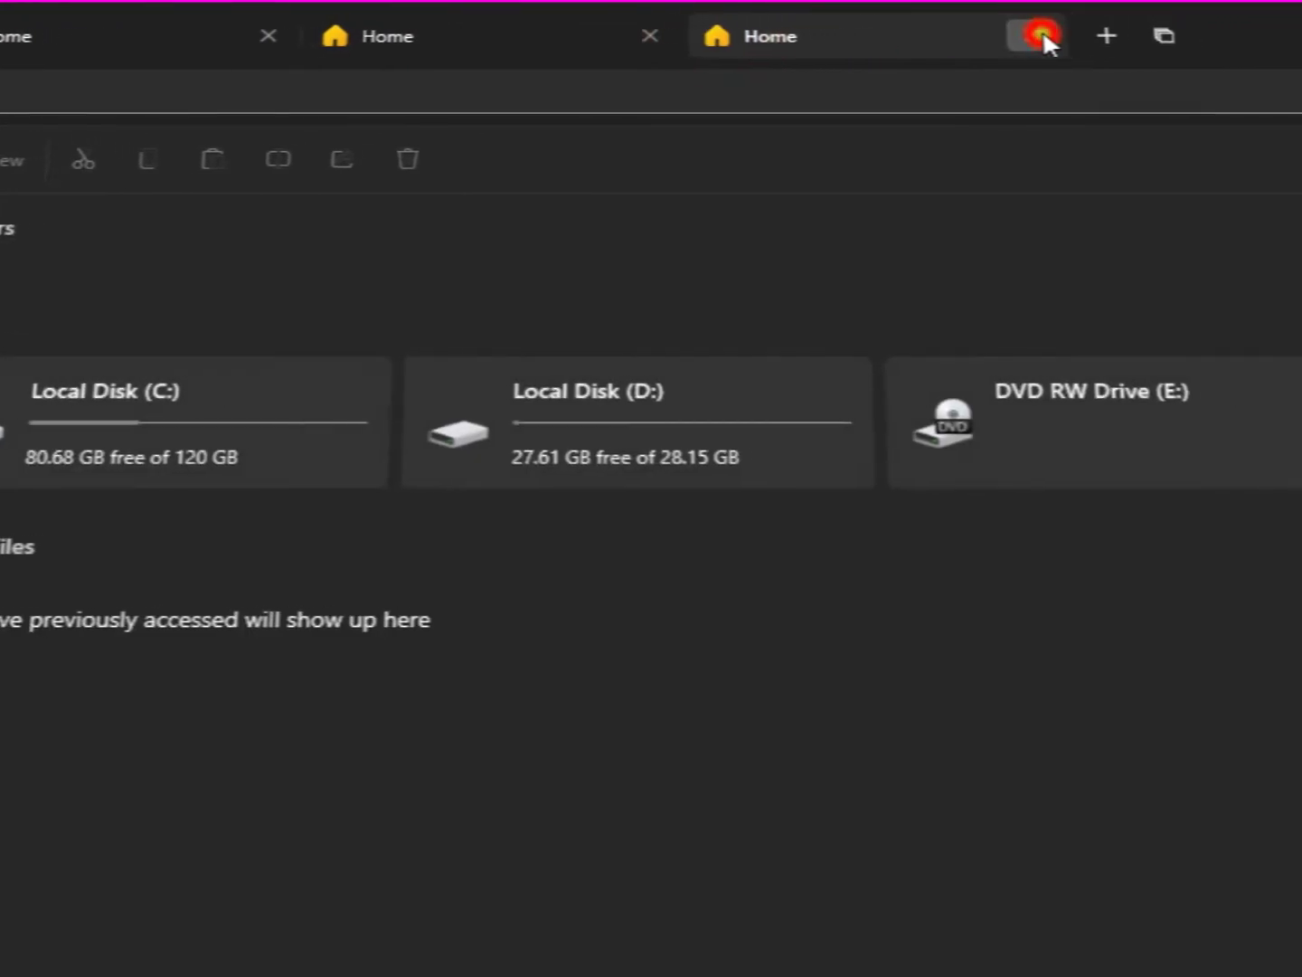
pyautogui.click(650, 36)
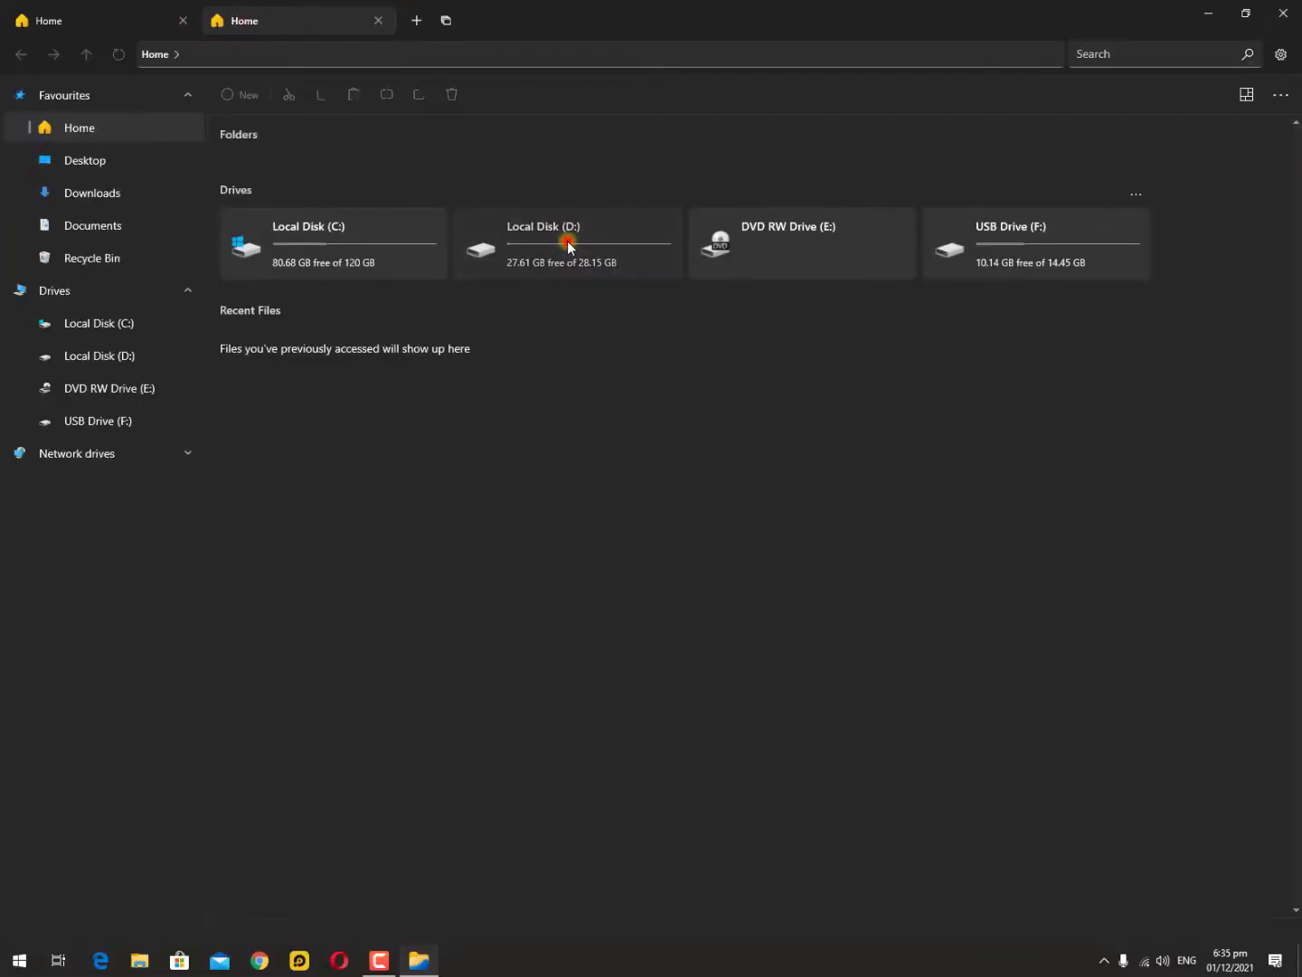
# - View Local Disk (D:) and Local Disk (C:) in separate tabs, and return to a single Home tab
pyautogui.click(568, 246)
pyautogui.click(145, 18)
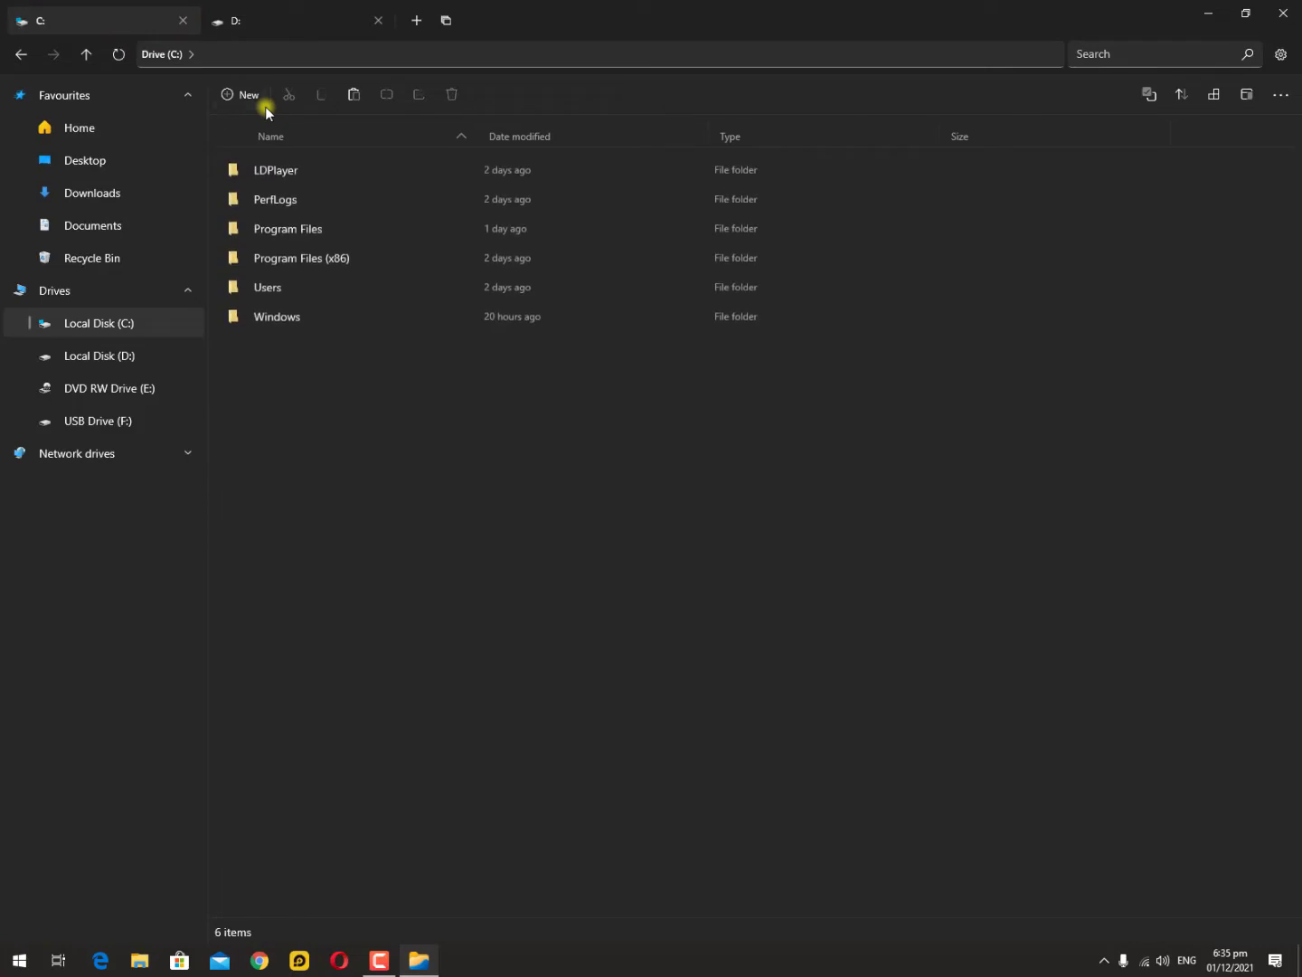
pyautogui.click(80, 128)
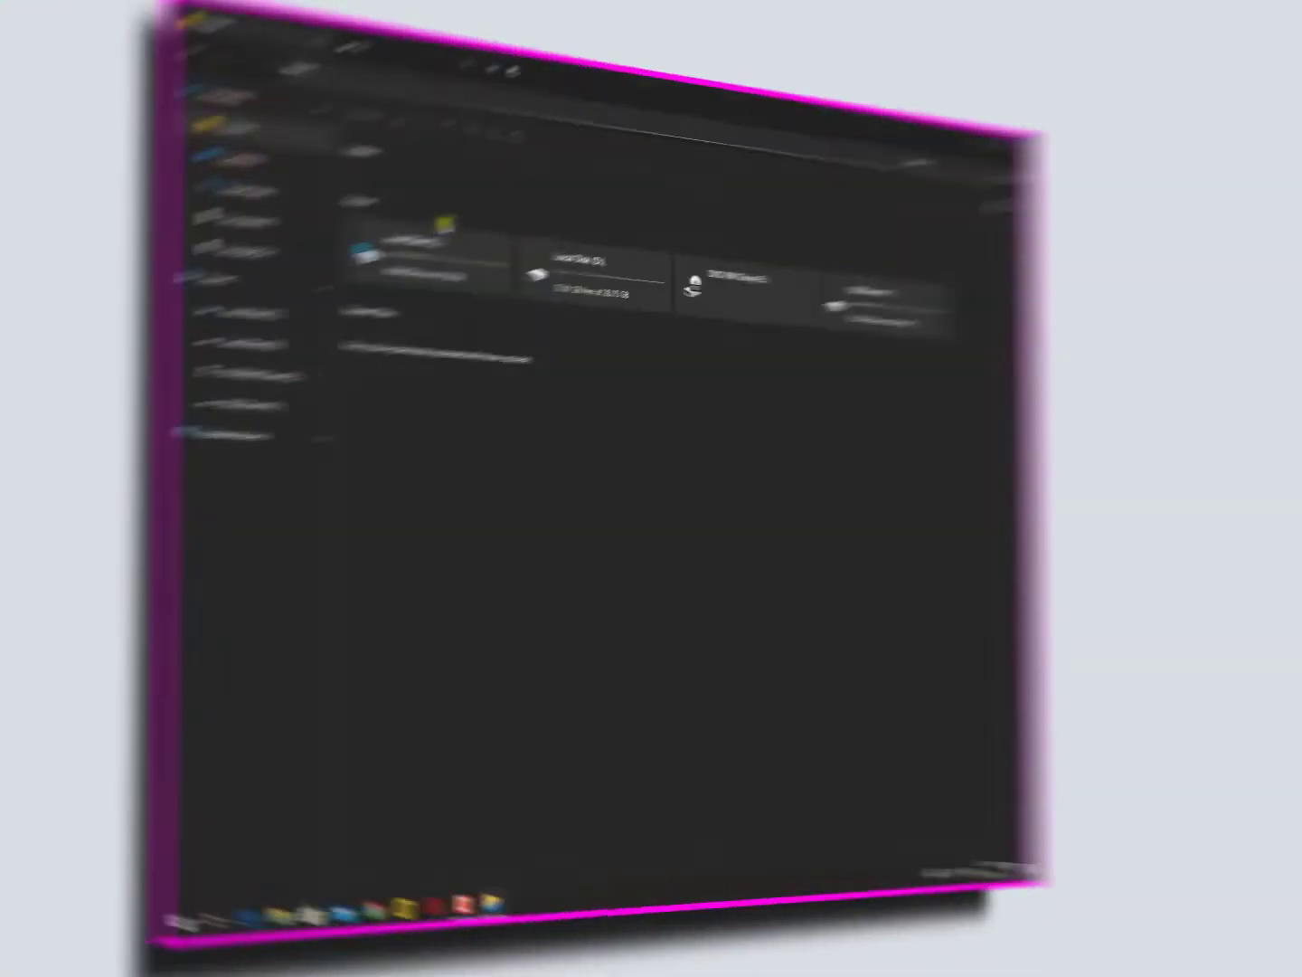
pyautogui.click(441, 79)
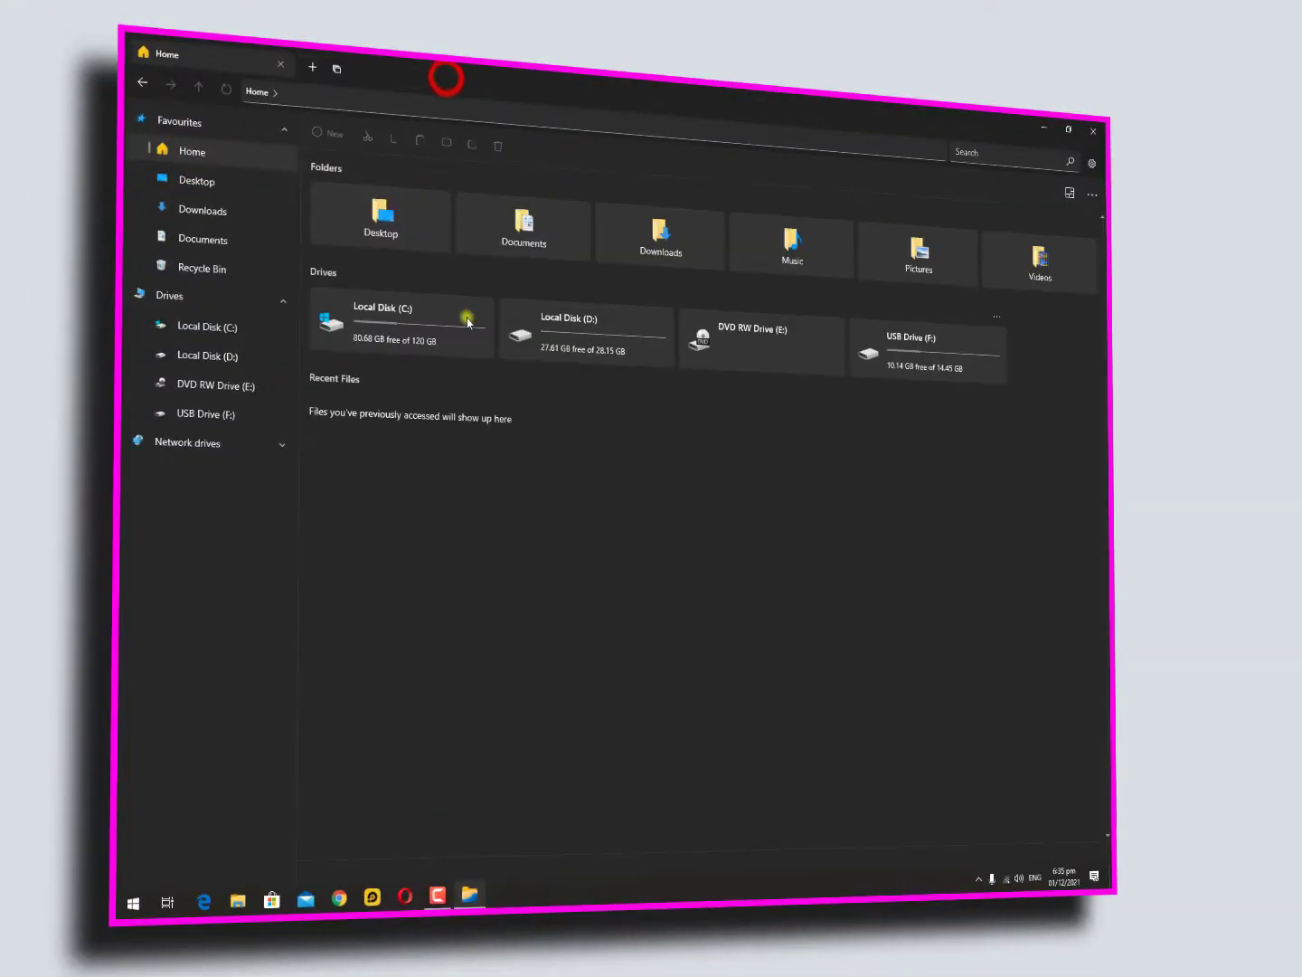
# - Open Local Disk (D:) in a secondary pane, and replace it there with USB Drive (F:)
pyautogui.rightClick(574, 333)
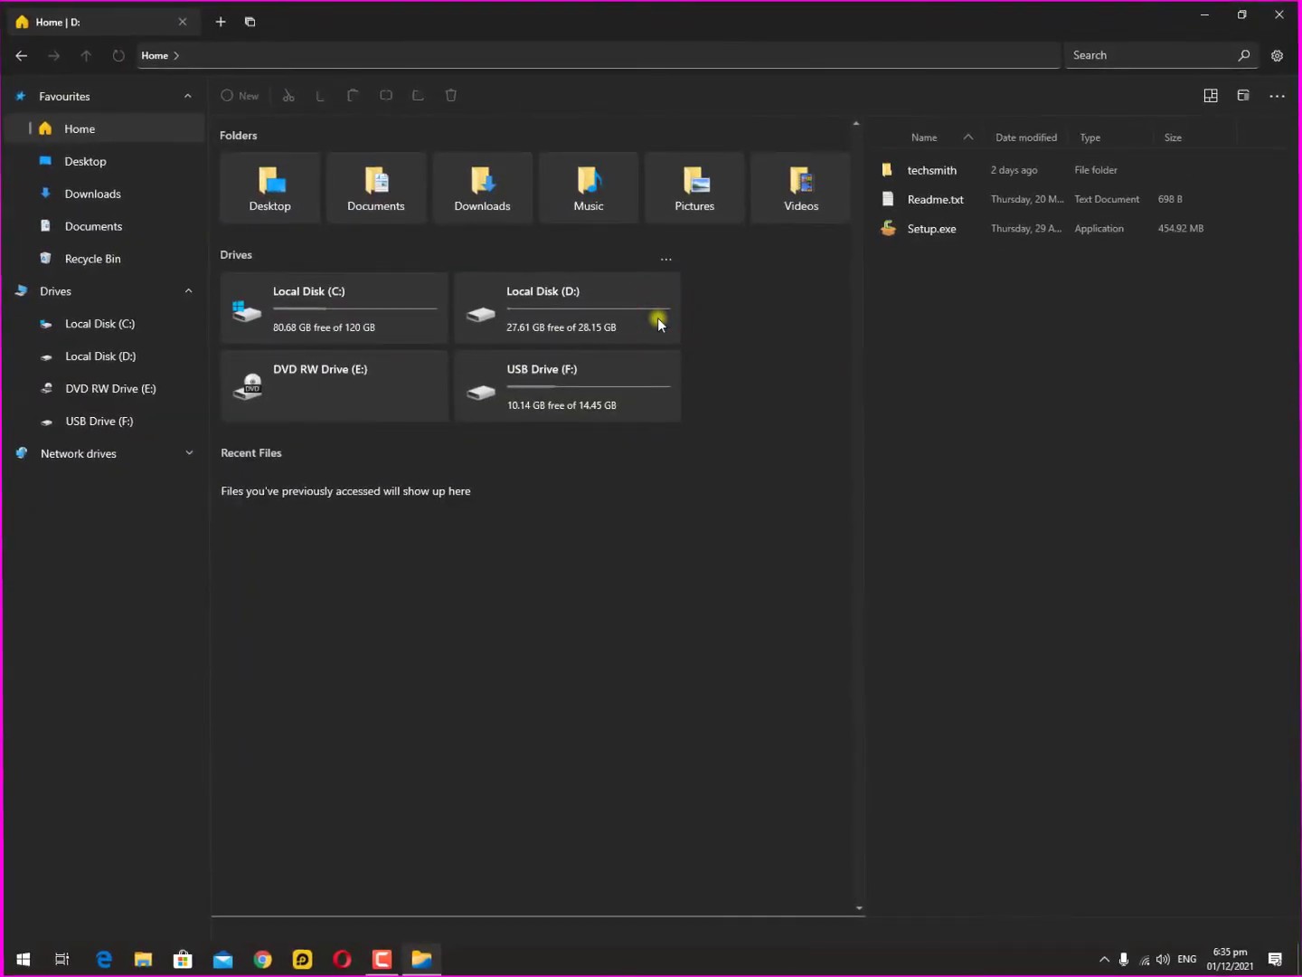
pyautogui.rightClick(550, 383)
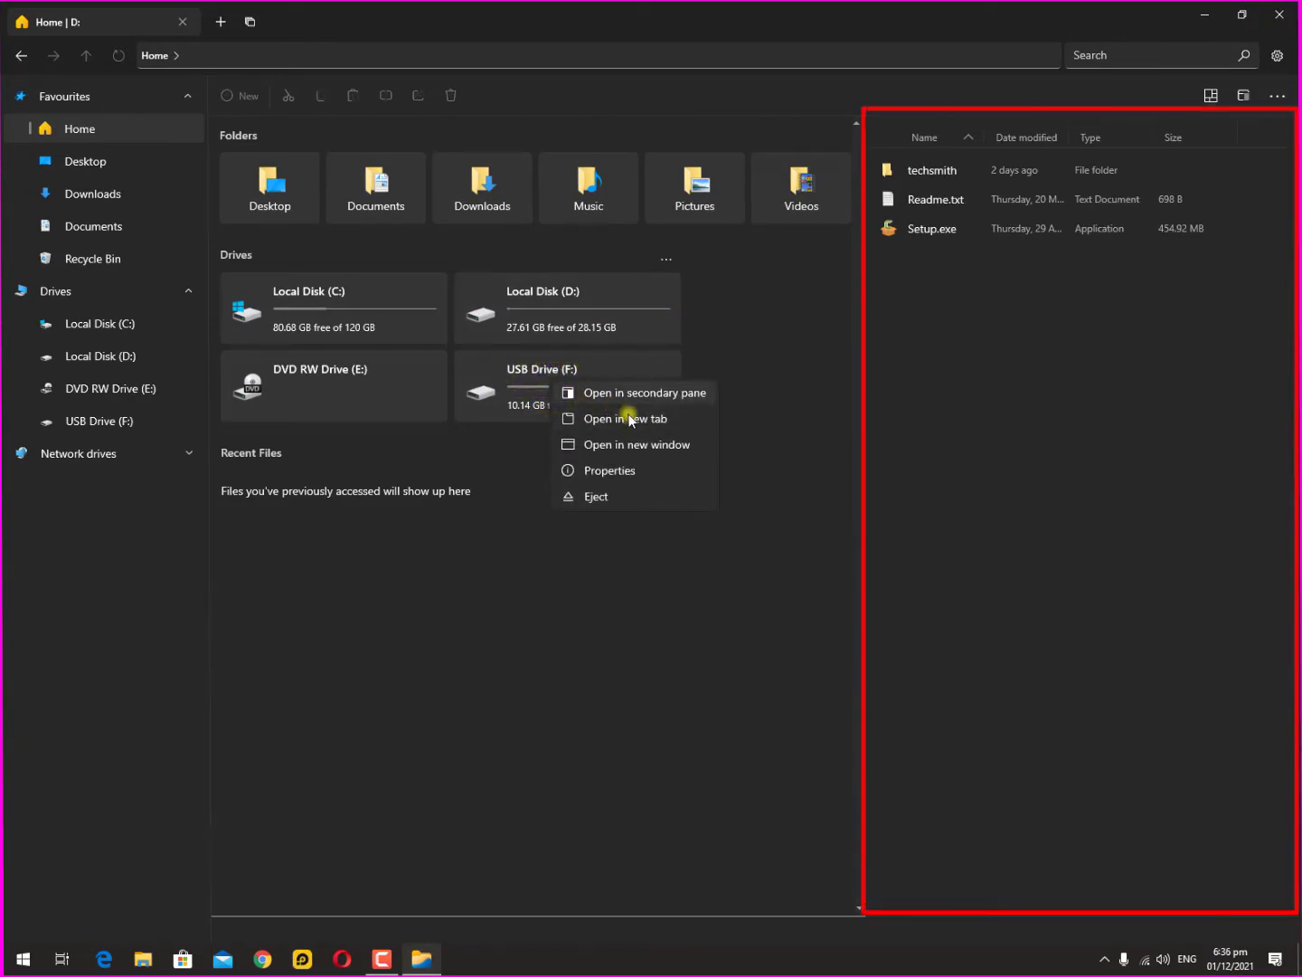
pyautogui.click(627, 394)
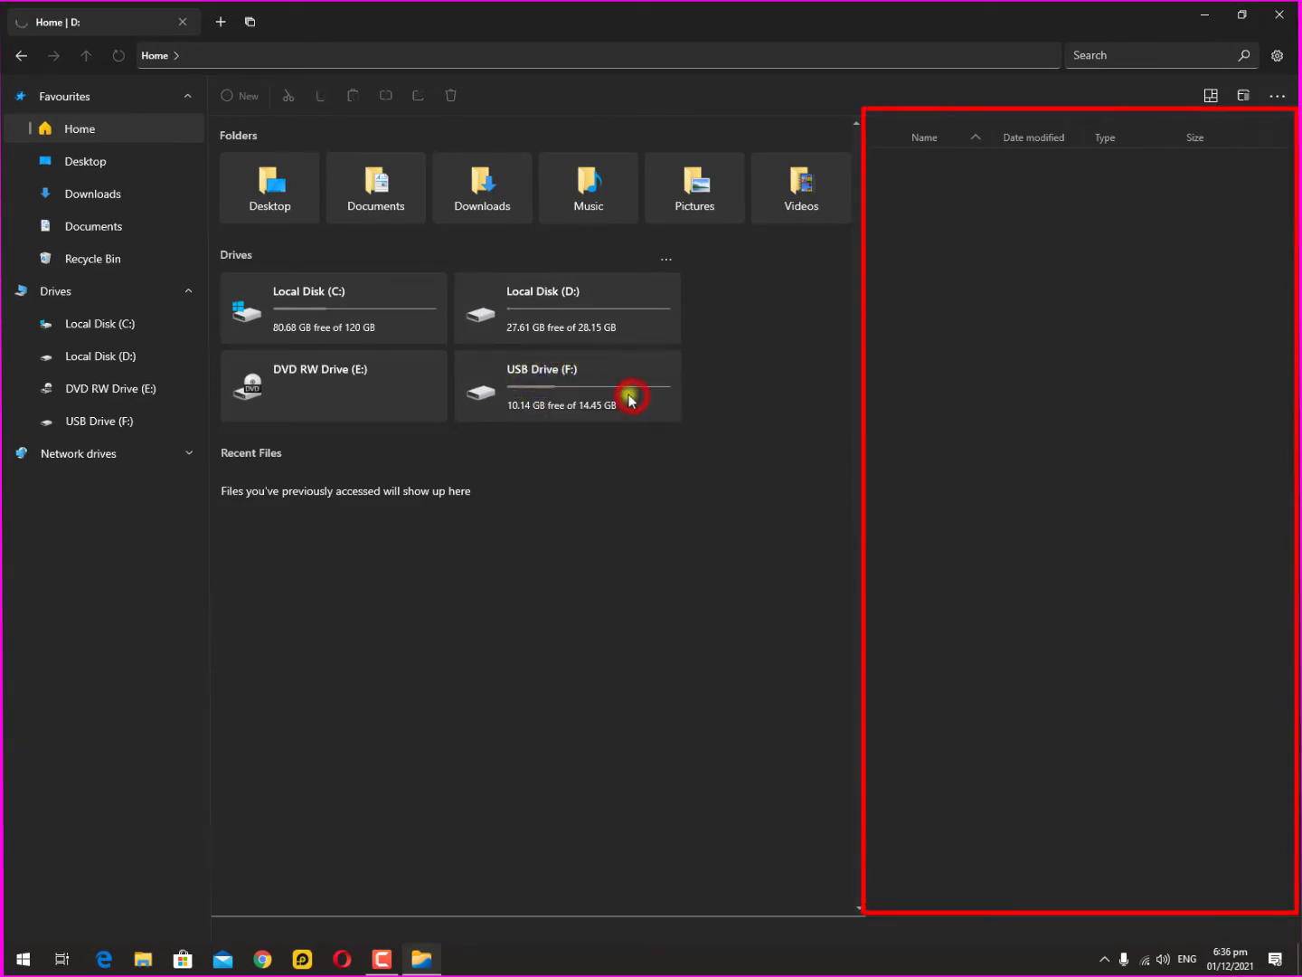
# - Open USB Drive (F:) in the main pane beside the secondary pane
pyautogui.rightClick(576, 371)
pyautogui.click(540, 400)
pyautogui.click(543, 397)
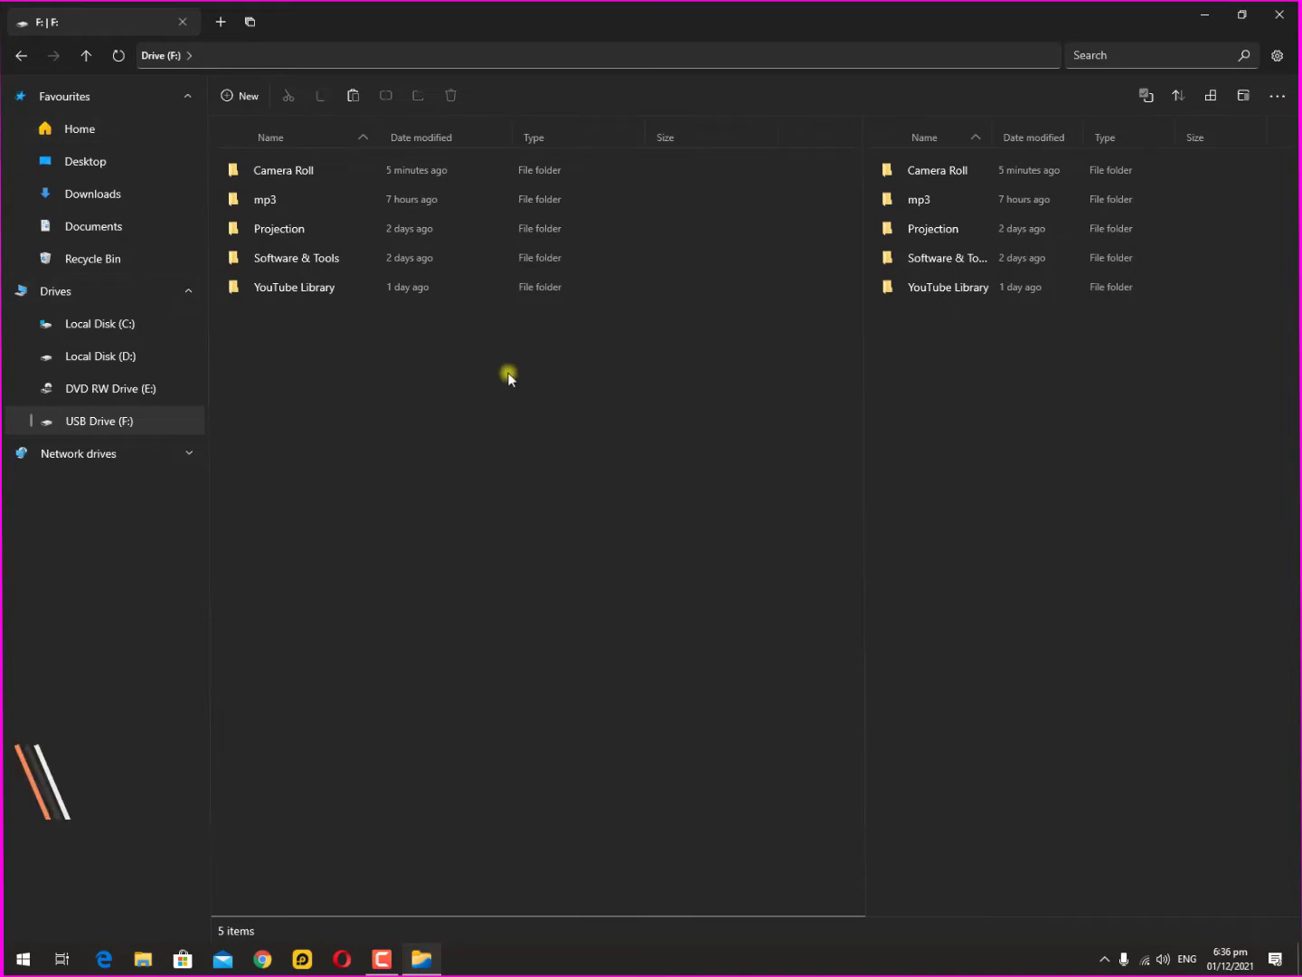
# - Return the main pane to Home and open Local Disk (D:) in it
pyautogui.click(87, 129)
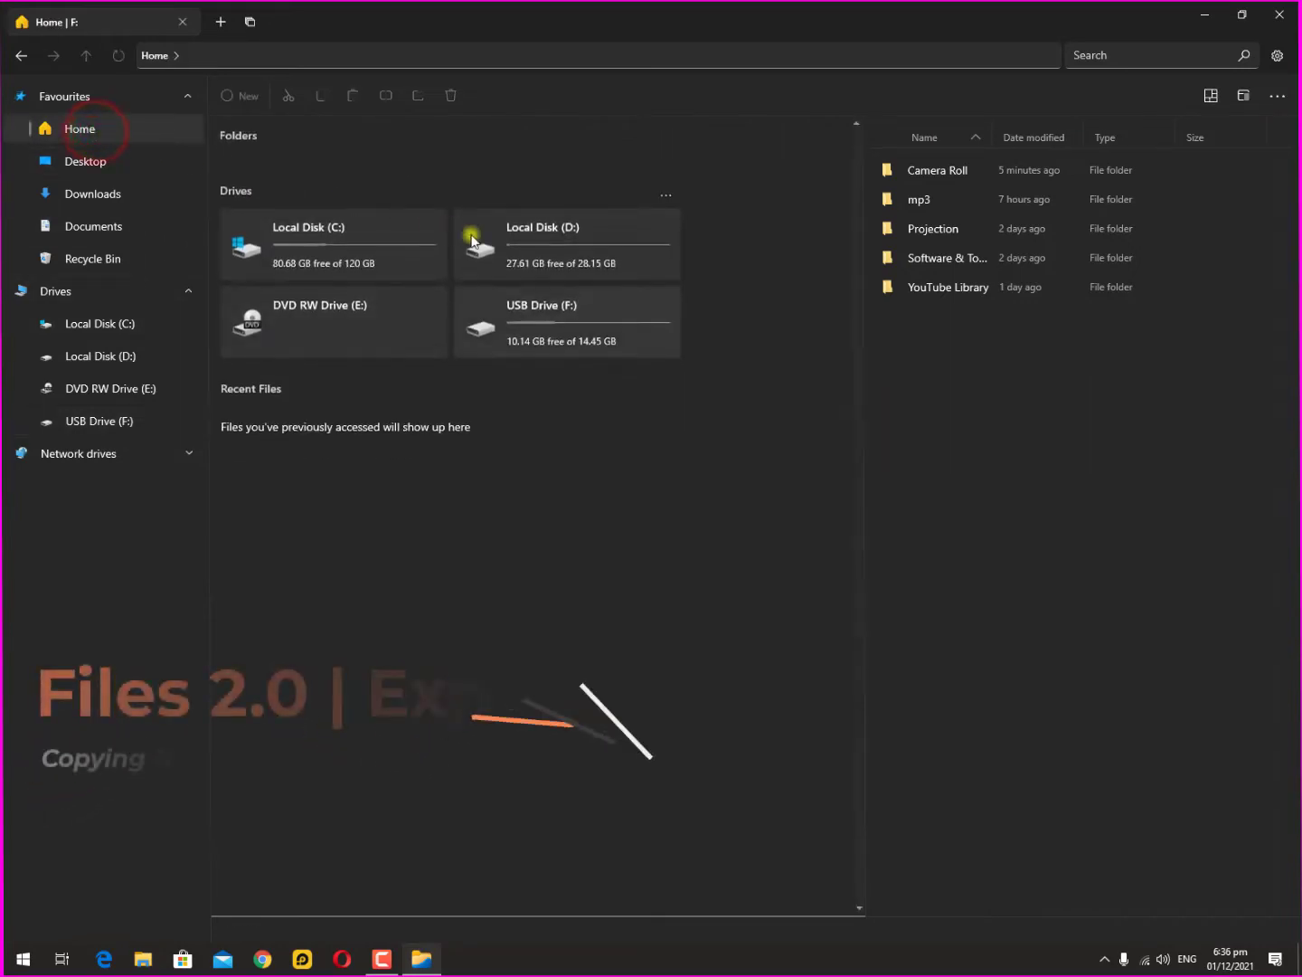
pyautogui.rightClick(526, 253)
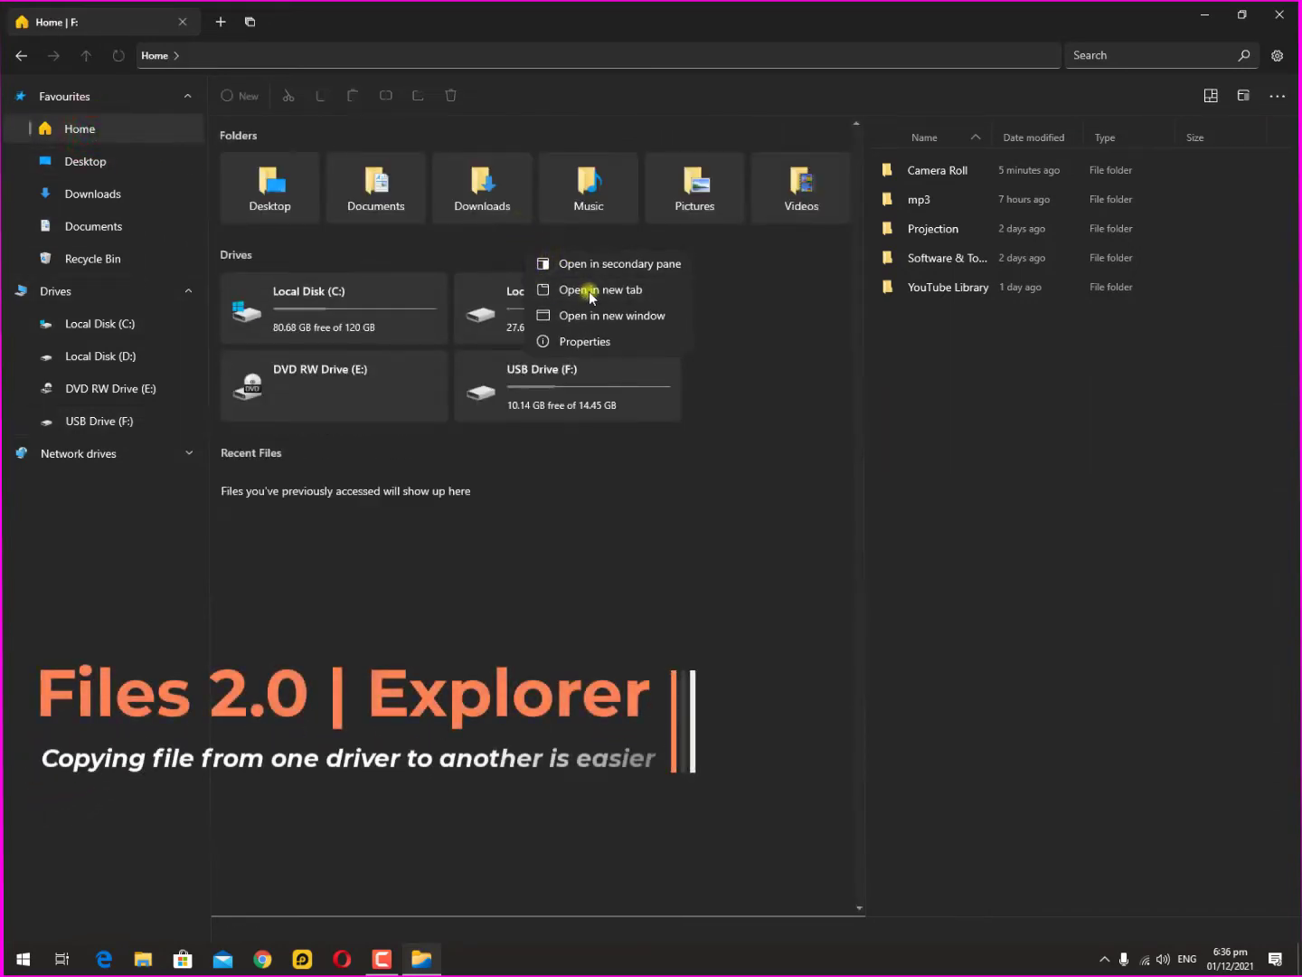
pyautogui.press('Escape')
pyautogui.click(562, 306)
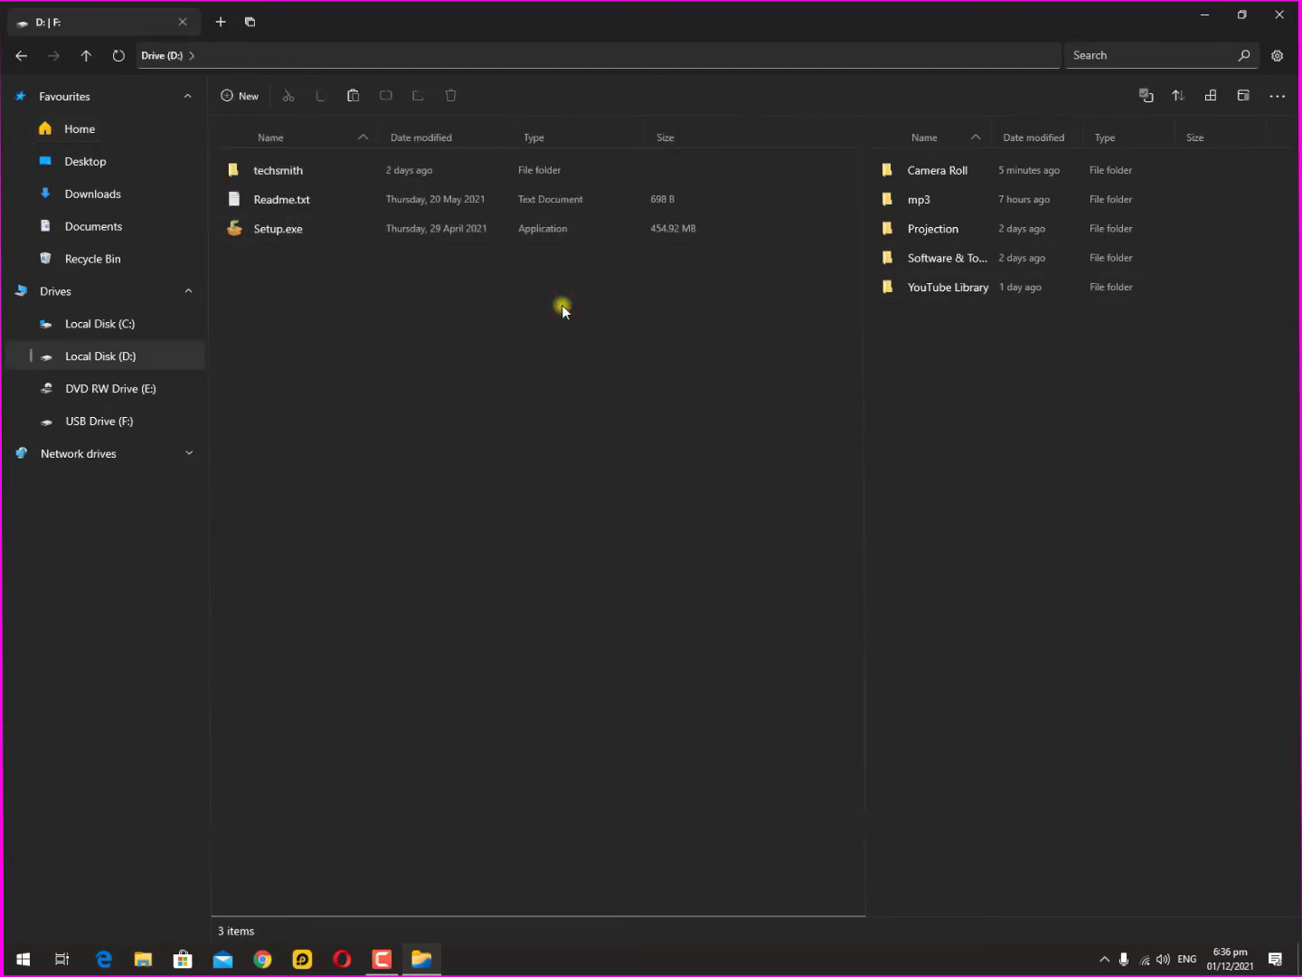
pyautogui.press('Down')
pyautogui.press('Down')
pyautogui.press('Down')
pyautogui.press('Down')
pyautogui.press('Tab')
pyautogui.press('Down')
pyautogui.press('Down')
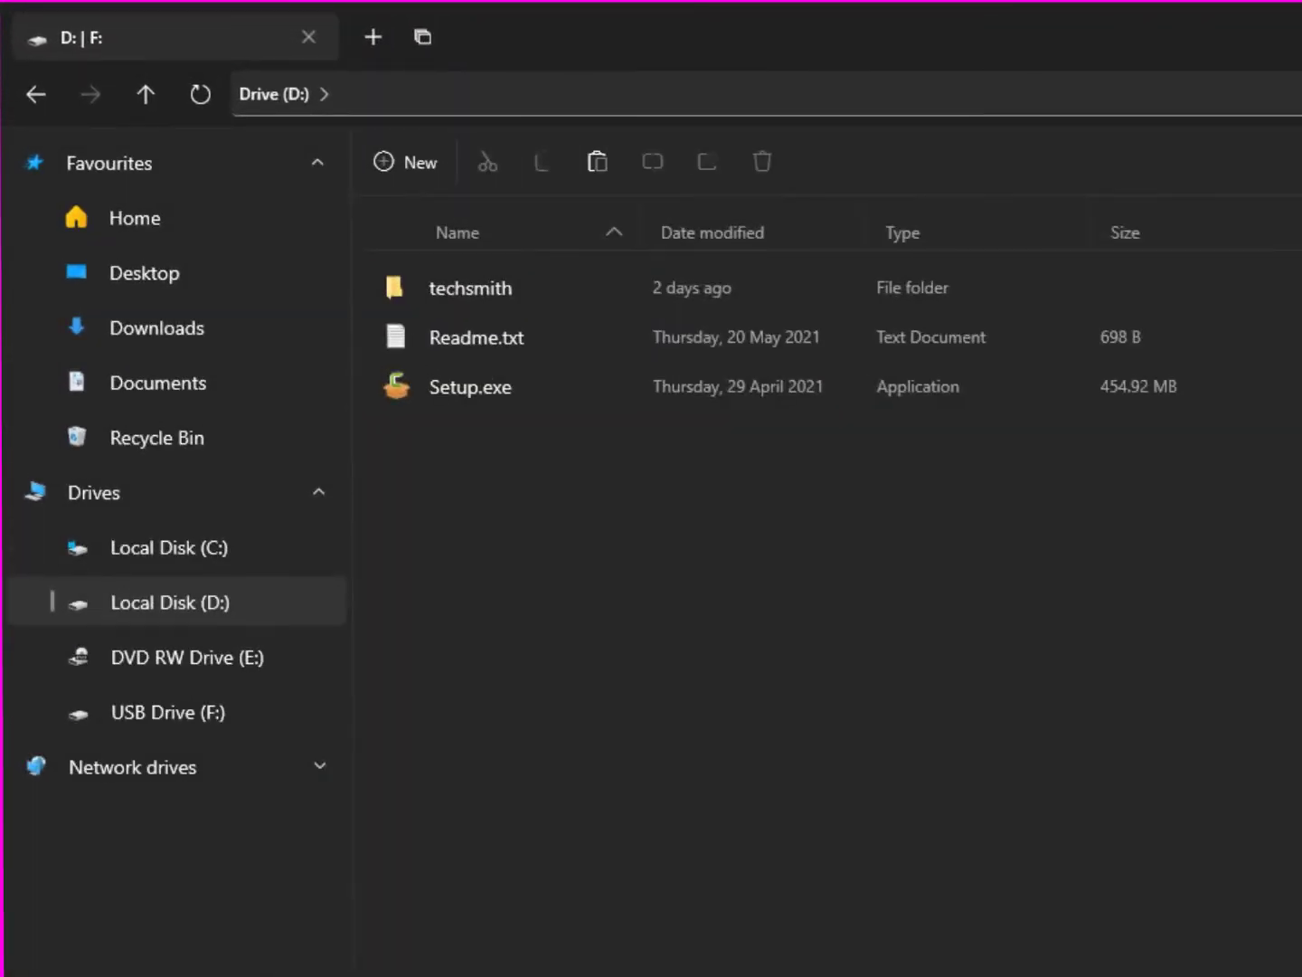
pyautogui.press('Tab')
# - Try to copy the YouTube Library folder from the F: pane to the D: pane, and cancel the file name conflict dialog
pyautogui.click(979, 692)
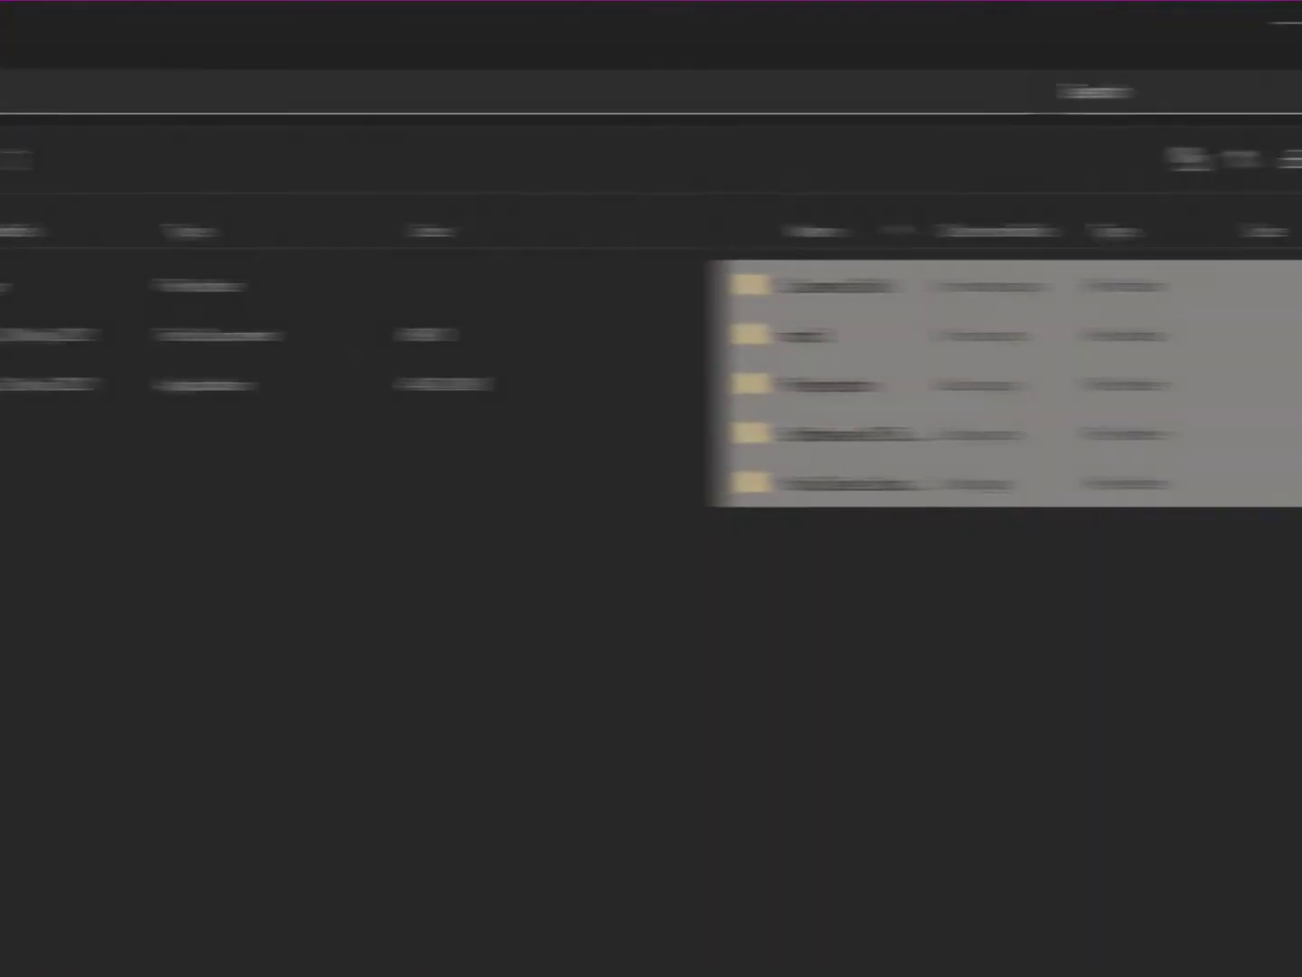
pyautogui.click(967, 376)
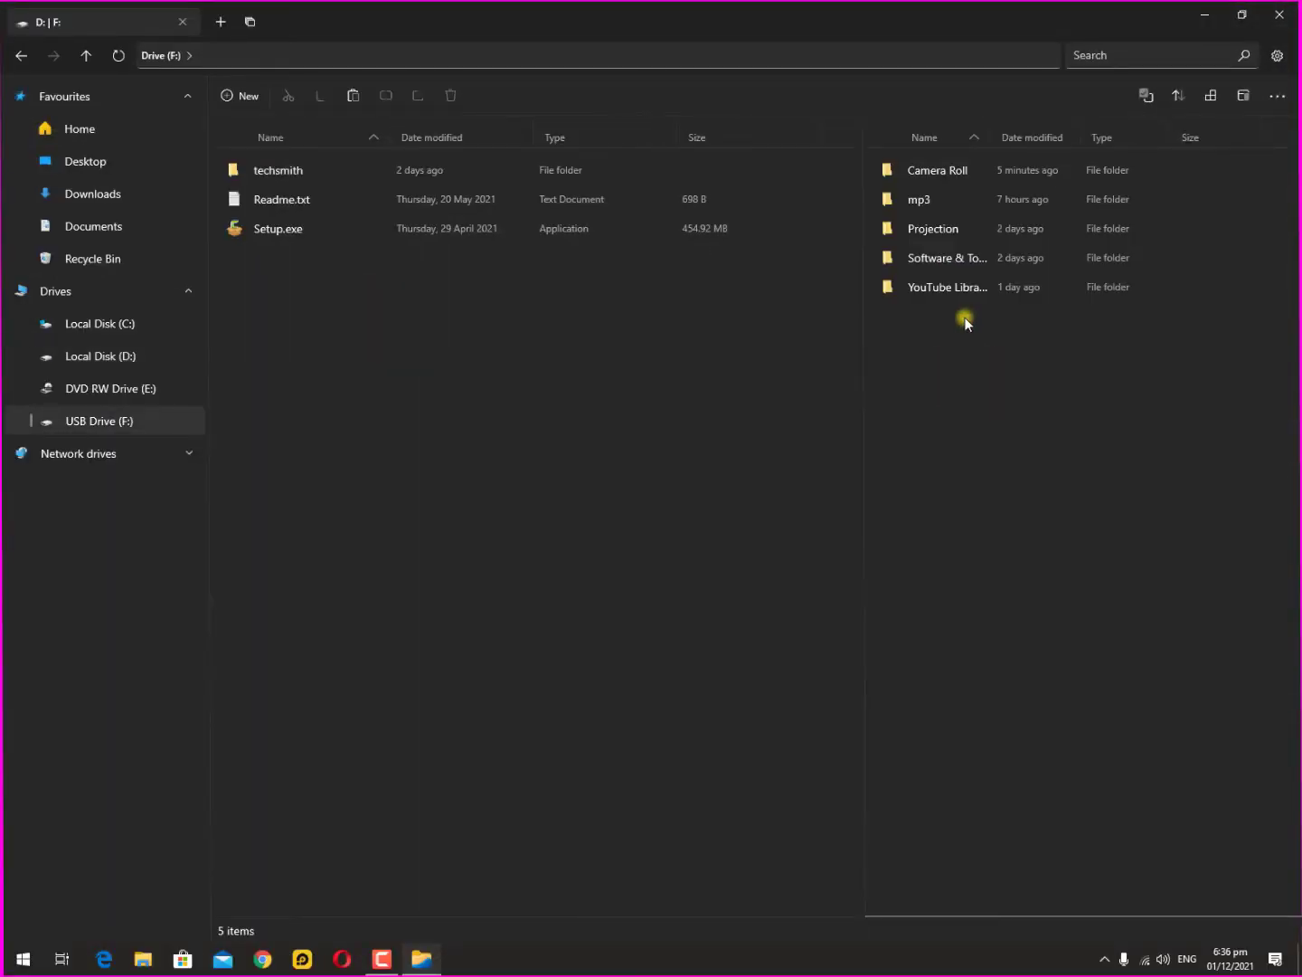
pyautogui.moveTo(617, 340); pyautogui.dragTo(970, 331)
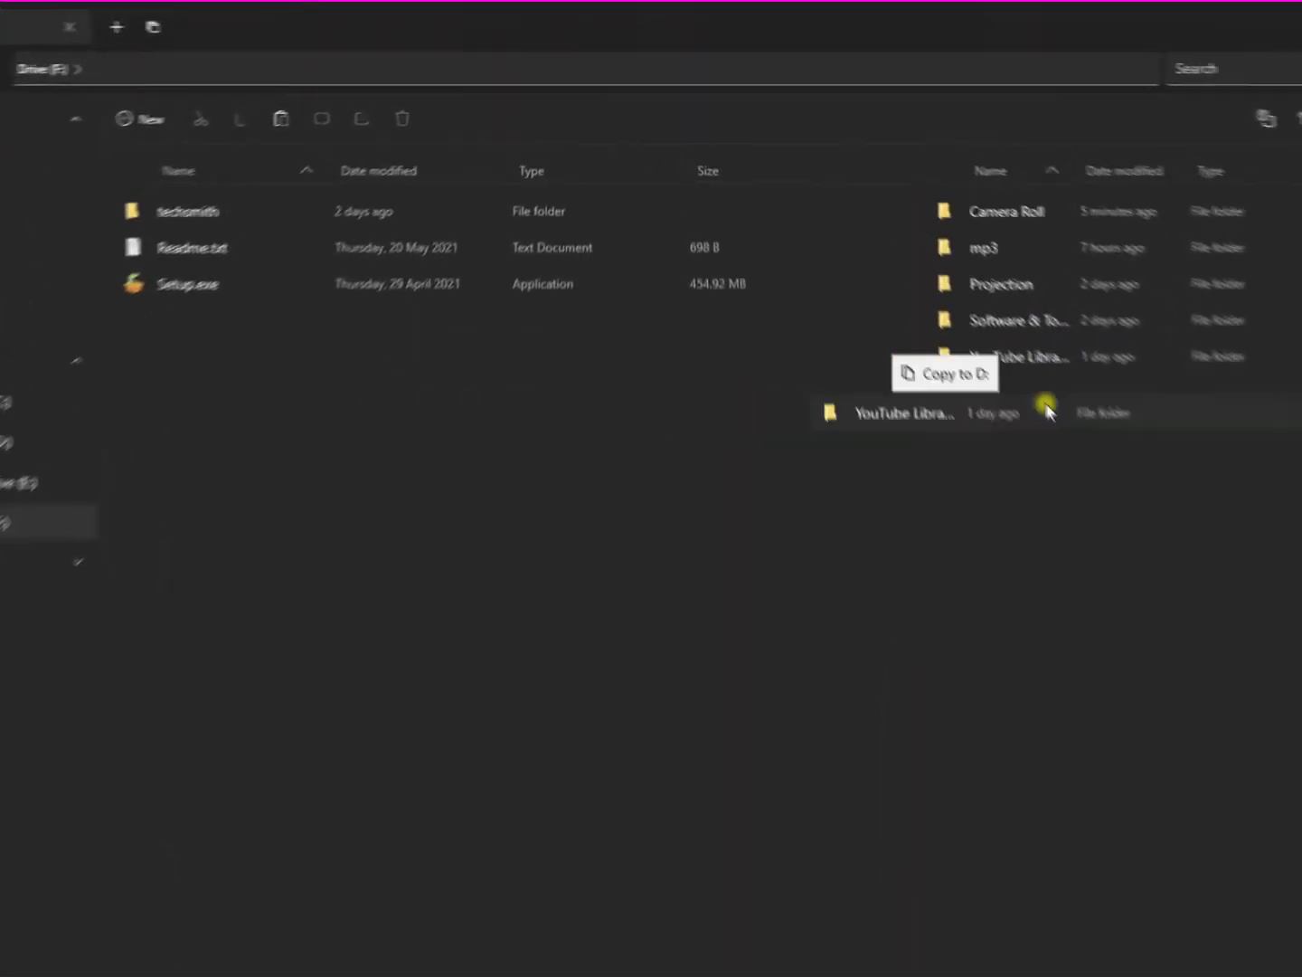
pyautogui.moveTo(1046, 412); pyautogui.dragTo(1046, 412)
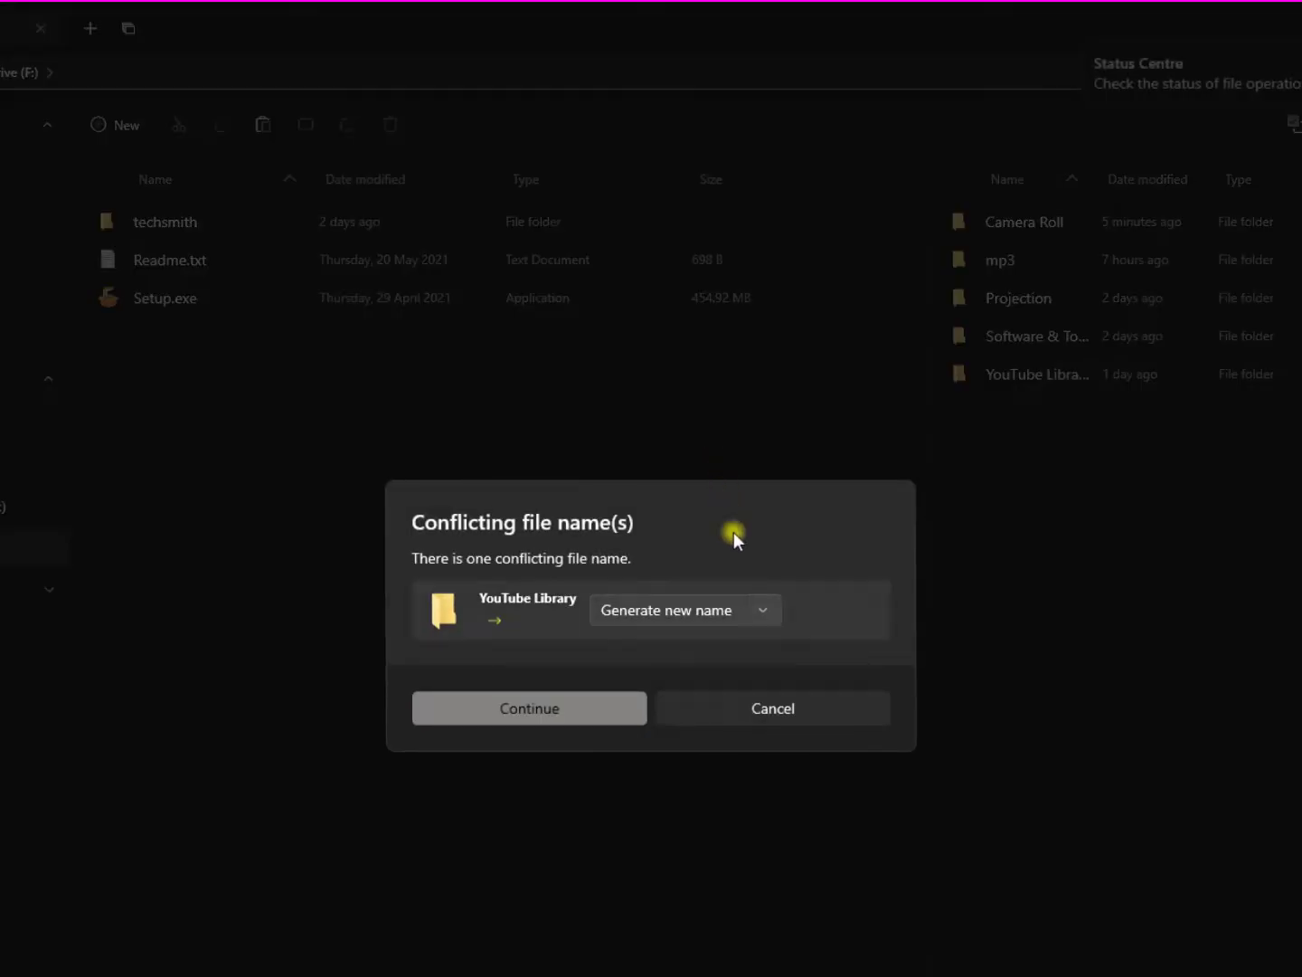
pyautogui.click(767, 707)
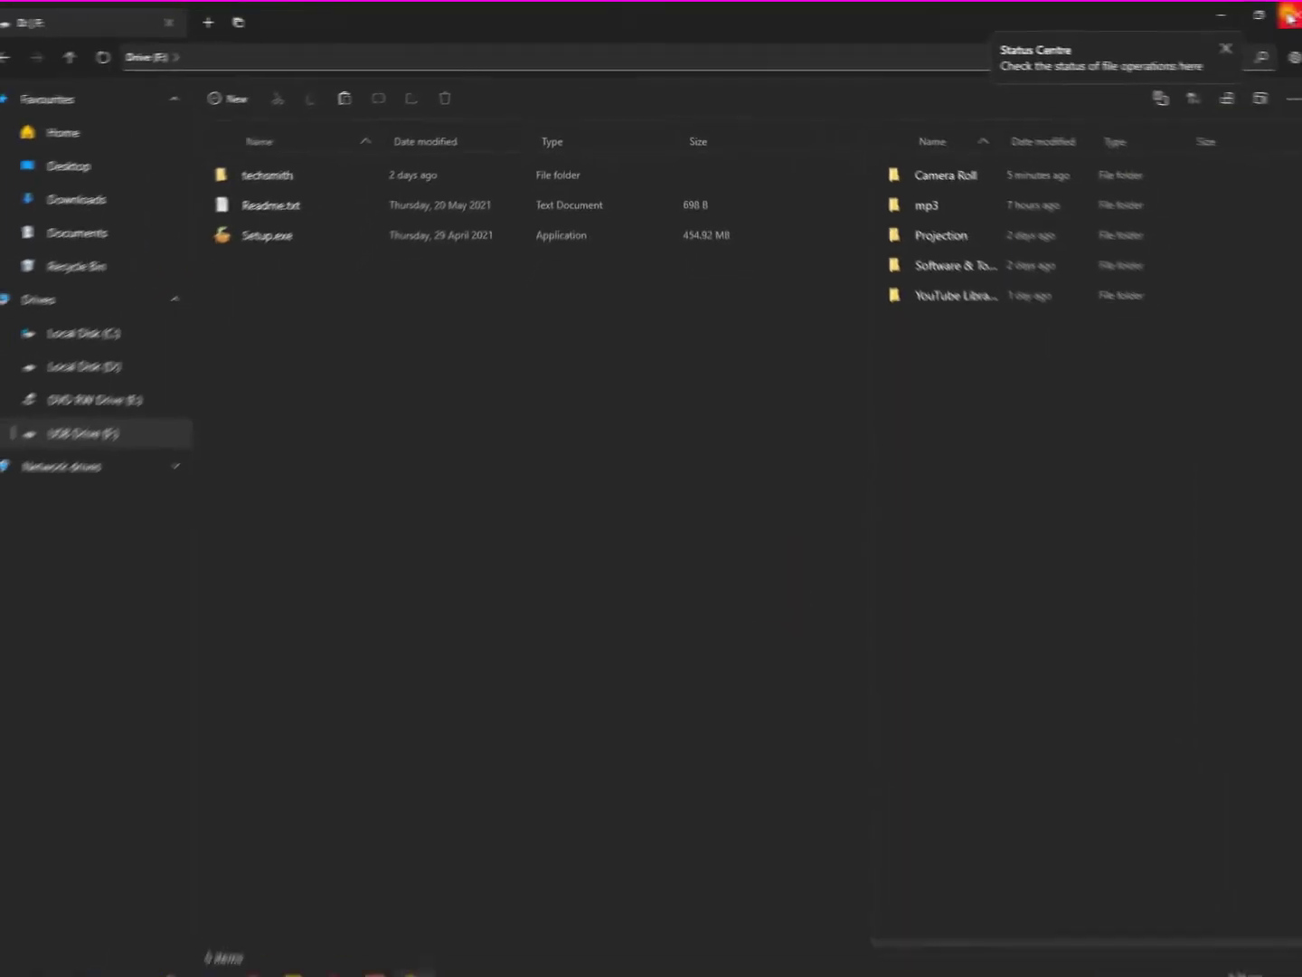
# - Close the file manager and open Microsoft Store in a maximised window
pyautogui.click(1270, 16)
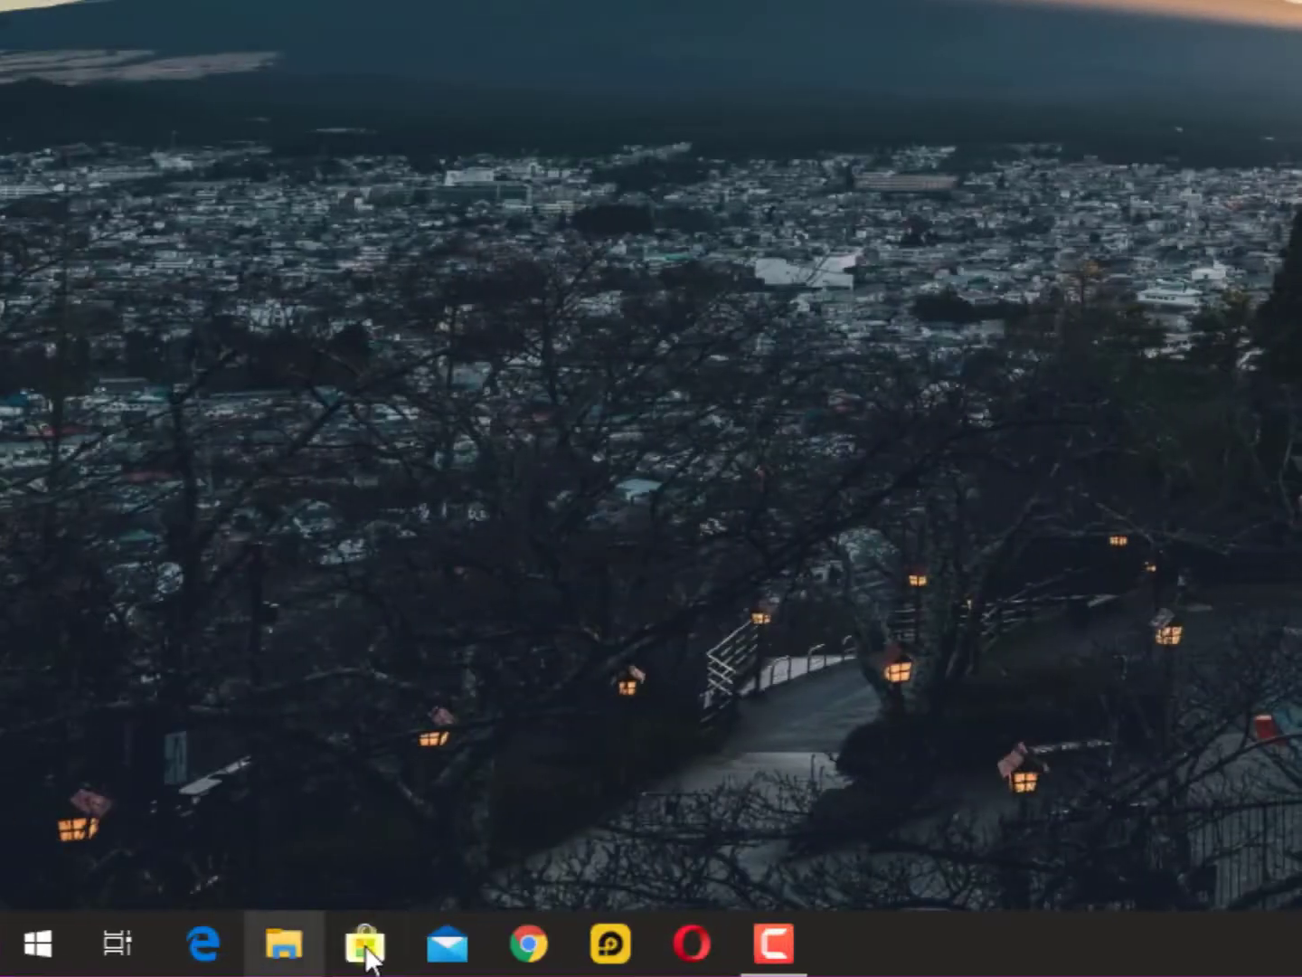
pyautogui.click(366, 943)
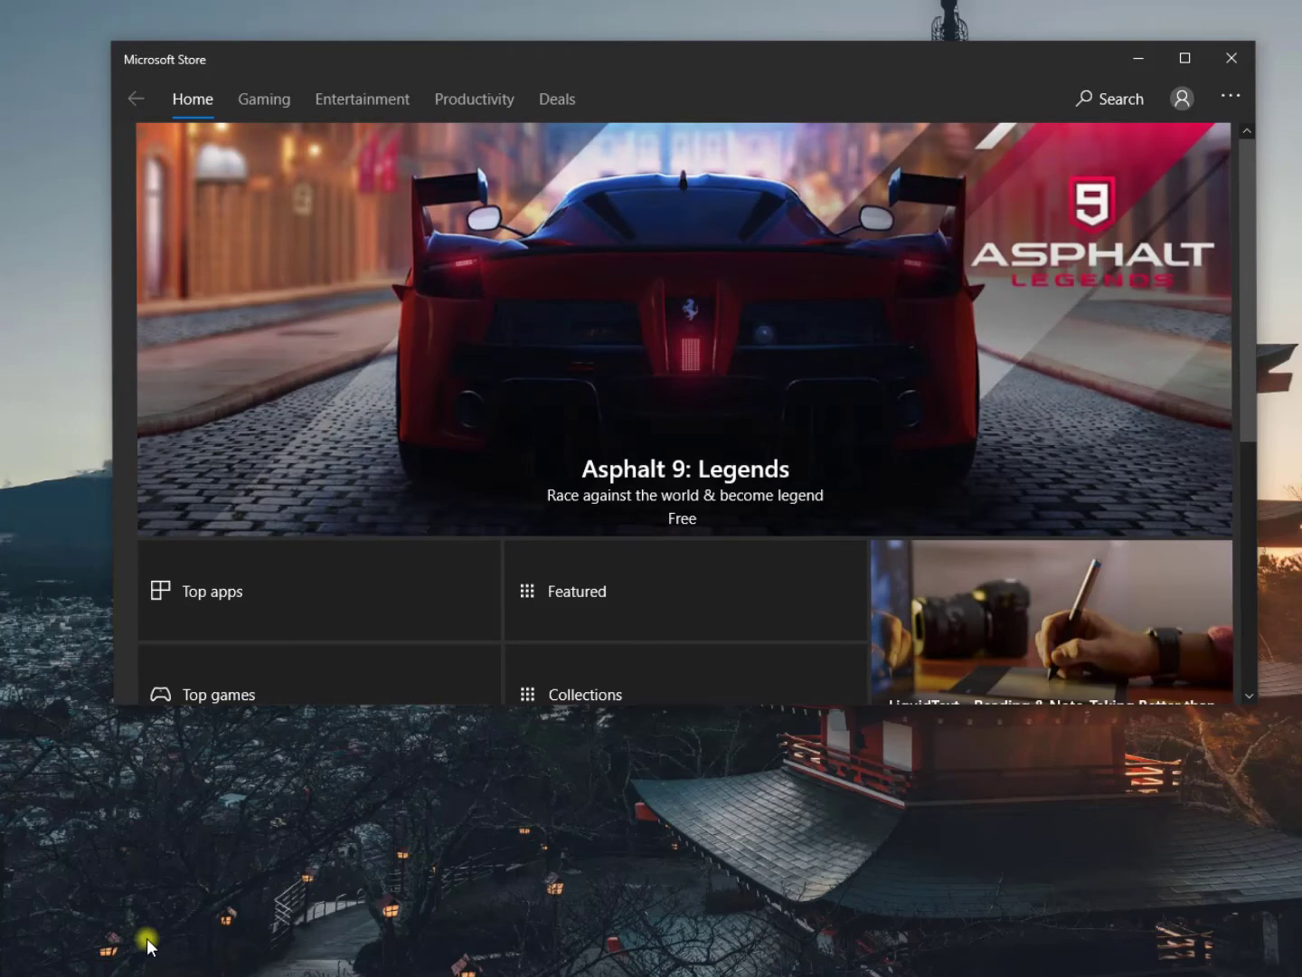
pyautogui.moveTo(753, 76); pyautogui.dragTo(764, 9)
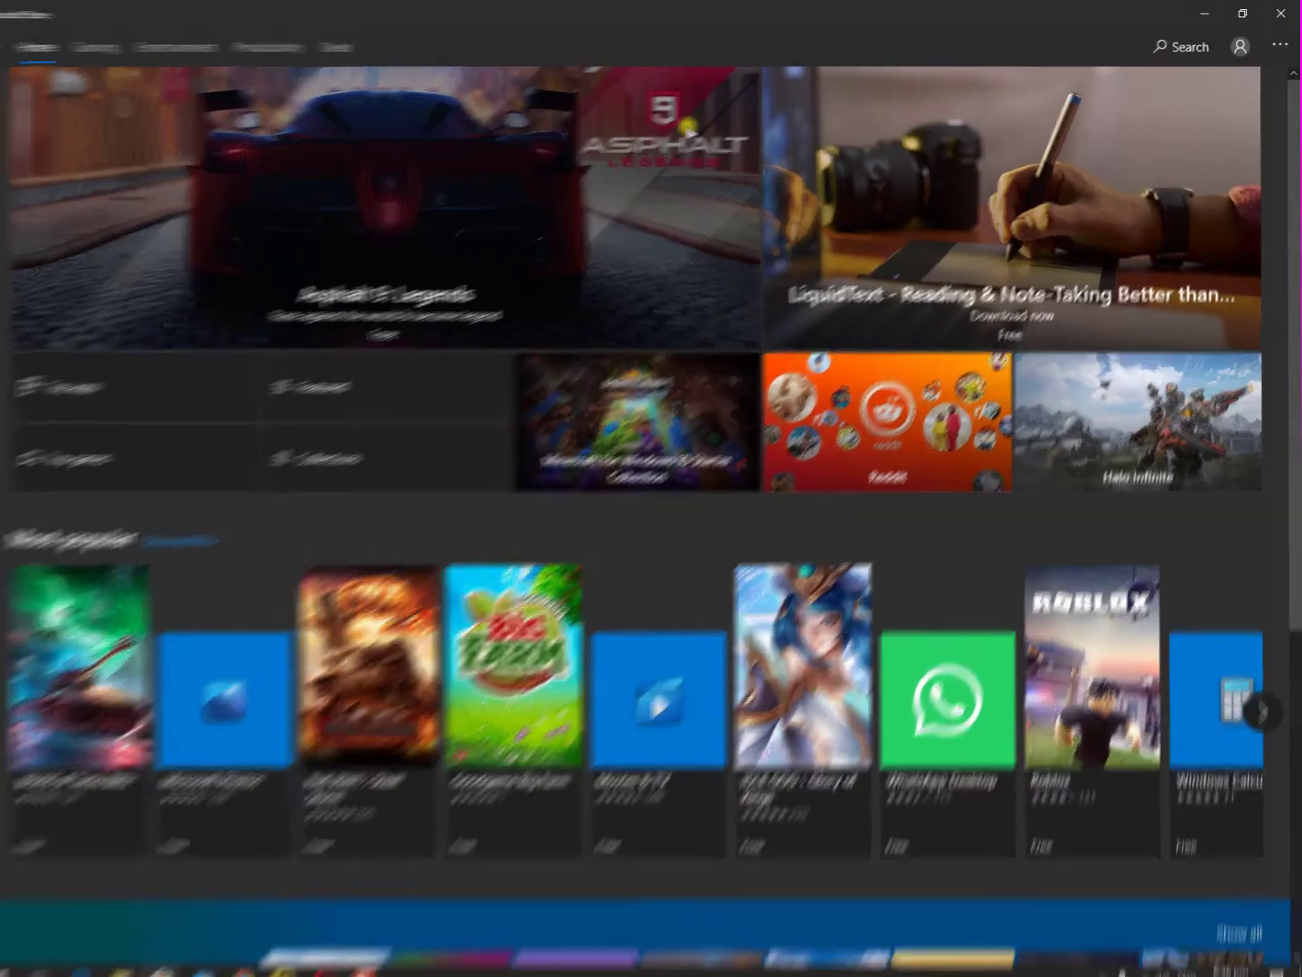
# - Search the store for "files" and view the Files - File Manager for Windows page, closing the store when done
pyautogui.click(1178, 52)
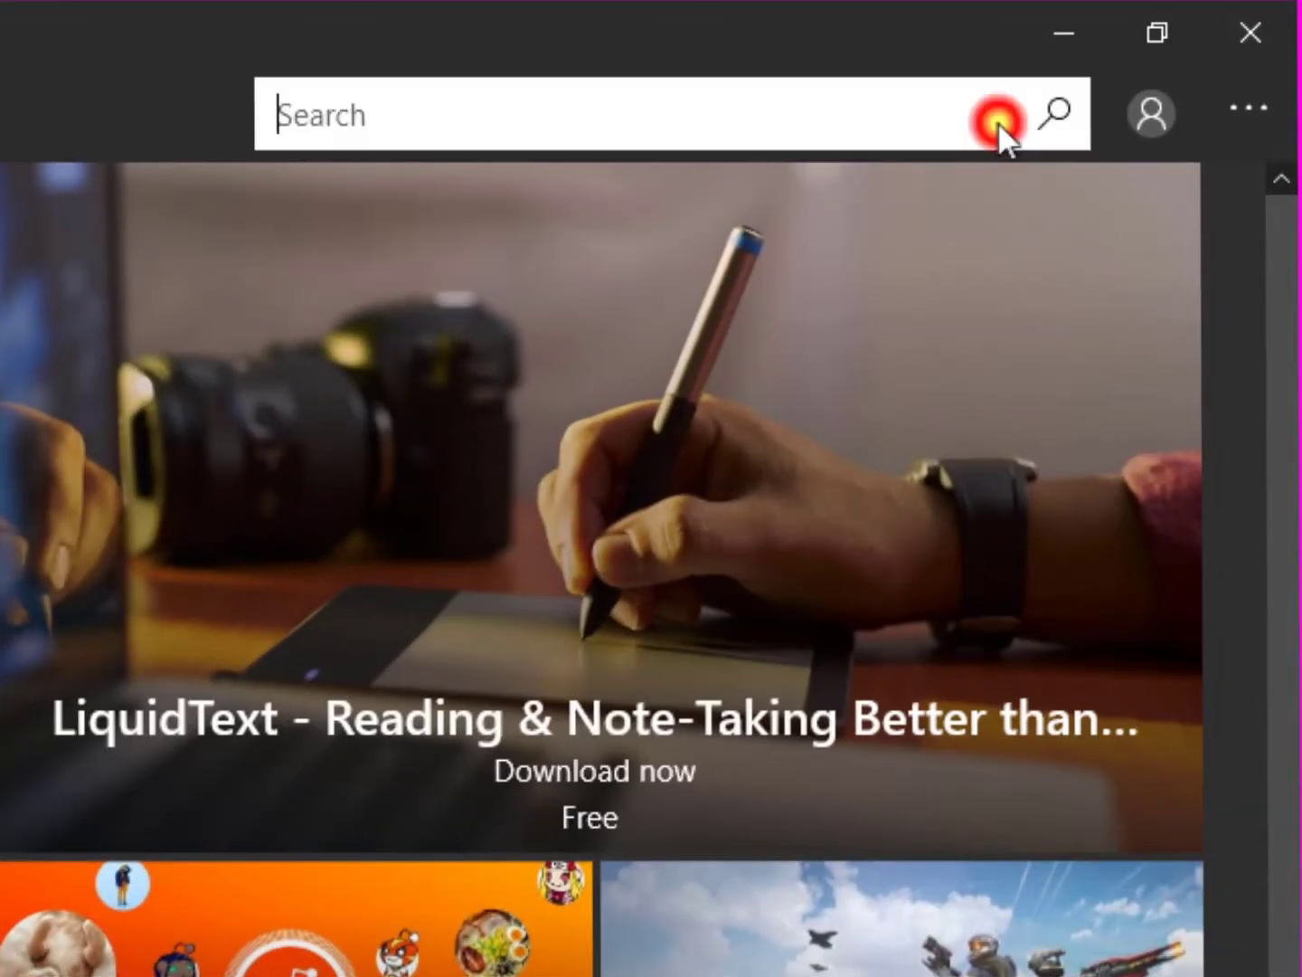
pyautogui.click(676, 140)
pyautogui.write('files')
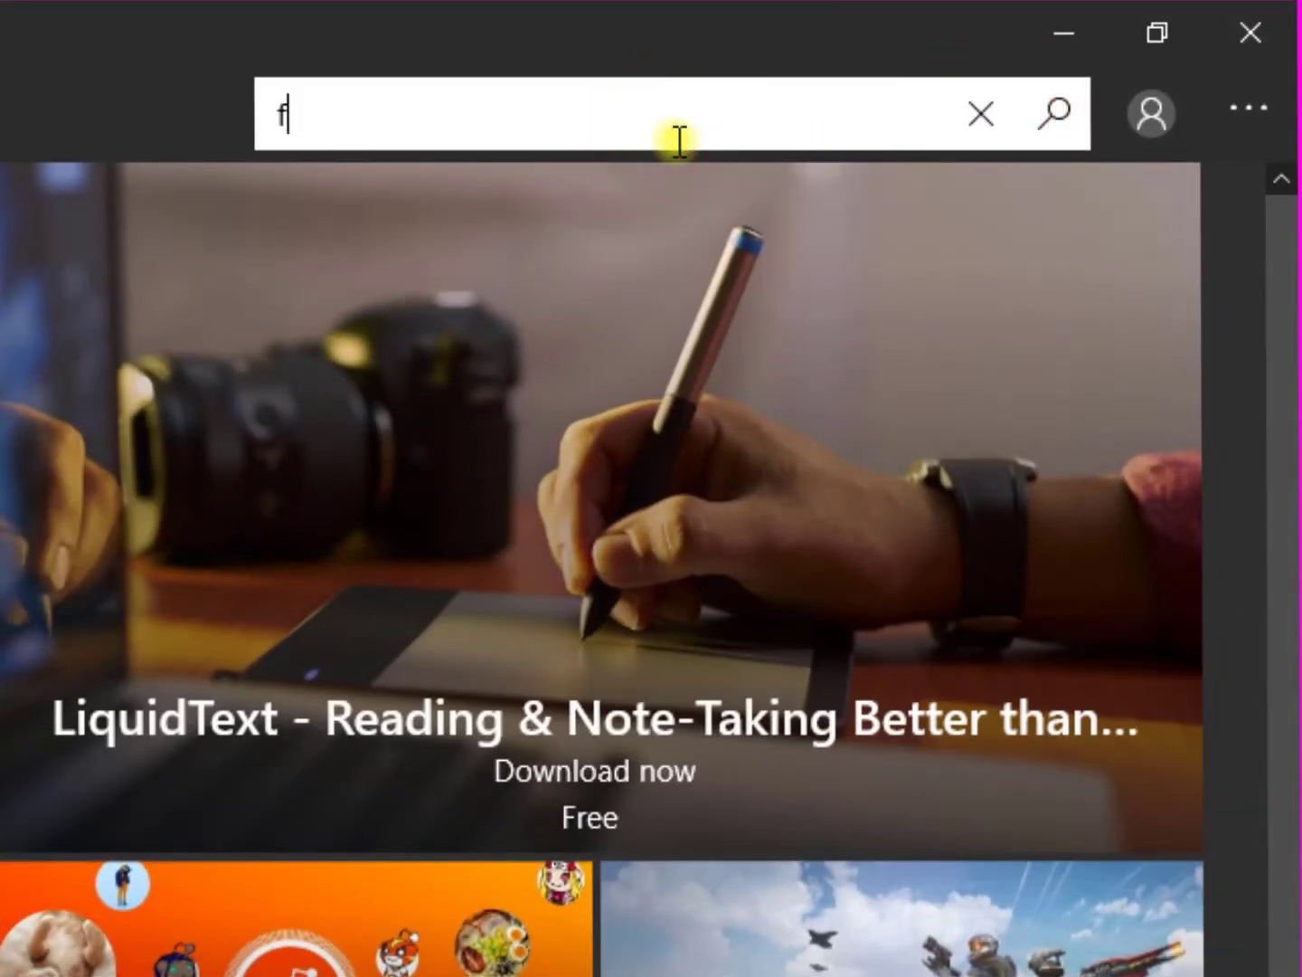
pyautogui.press('Return')
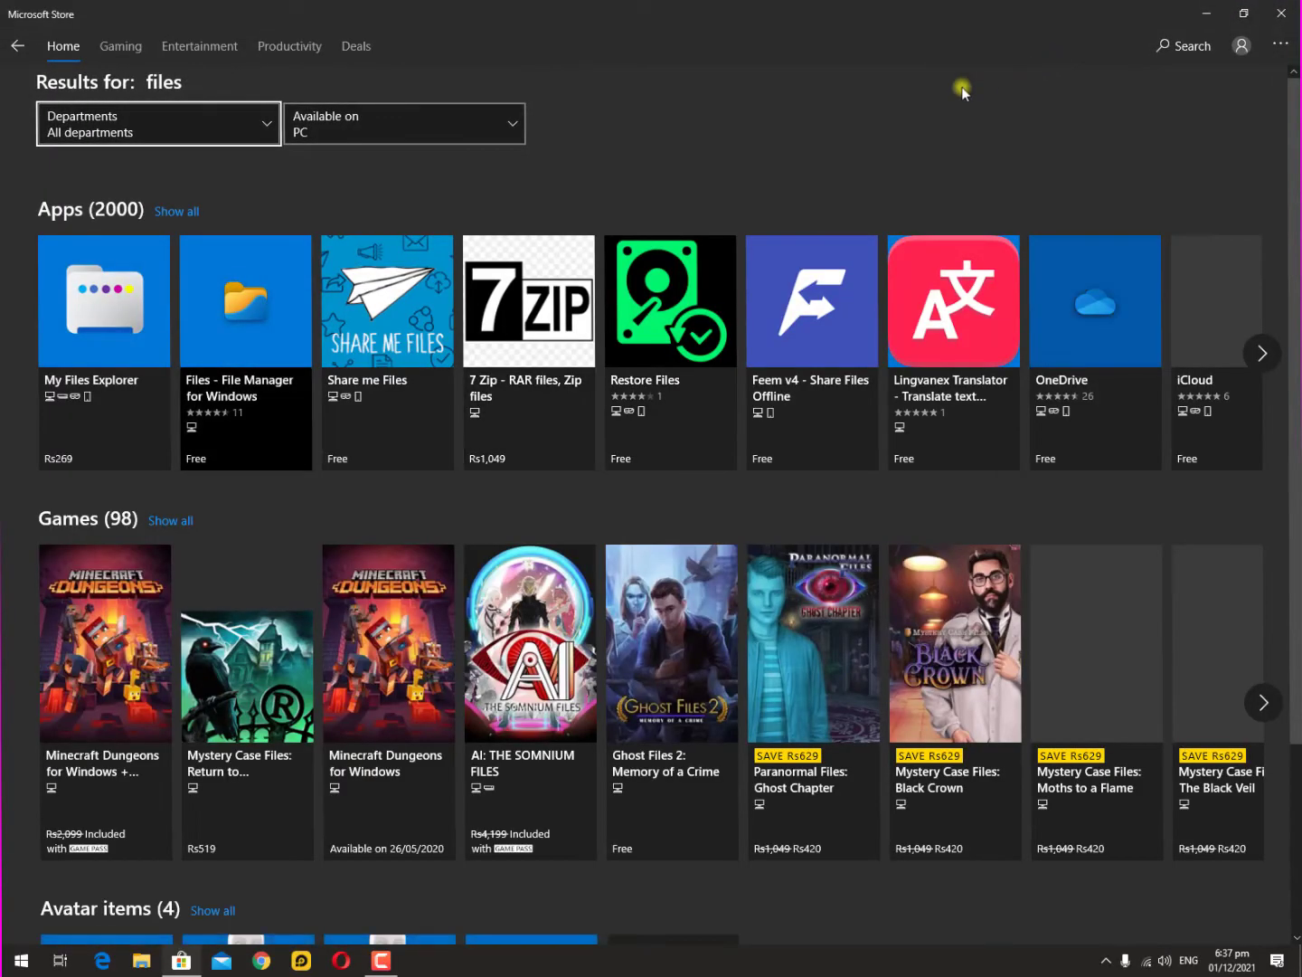
pyautogui.click(258, 321)
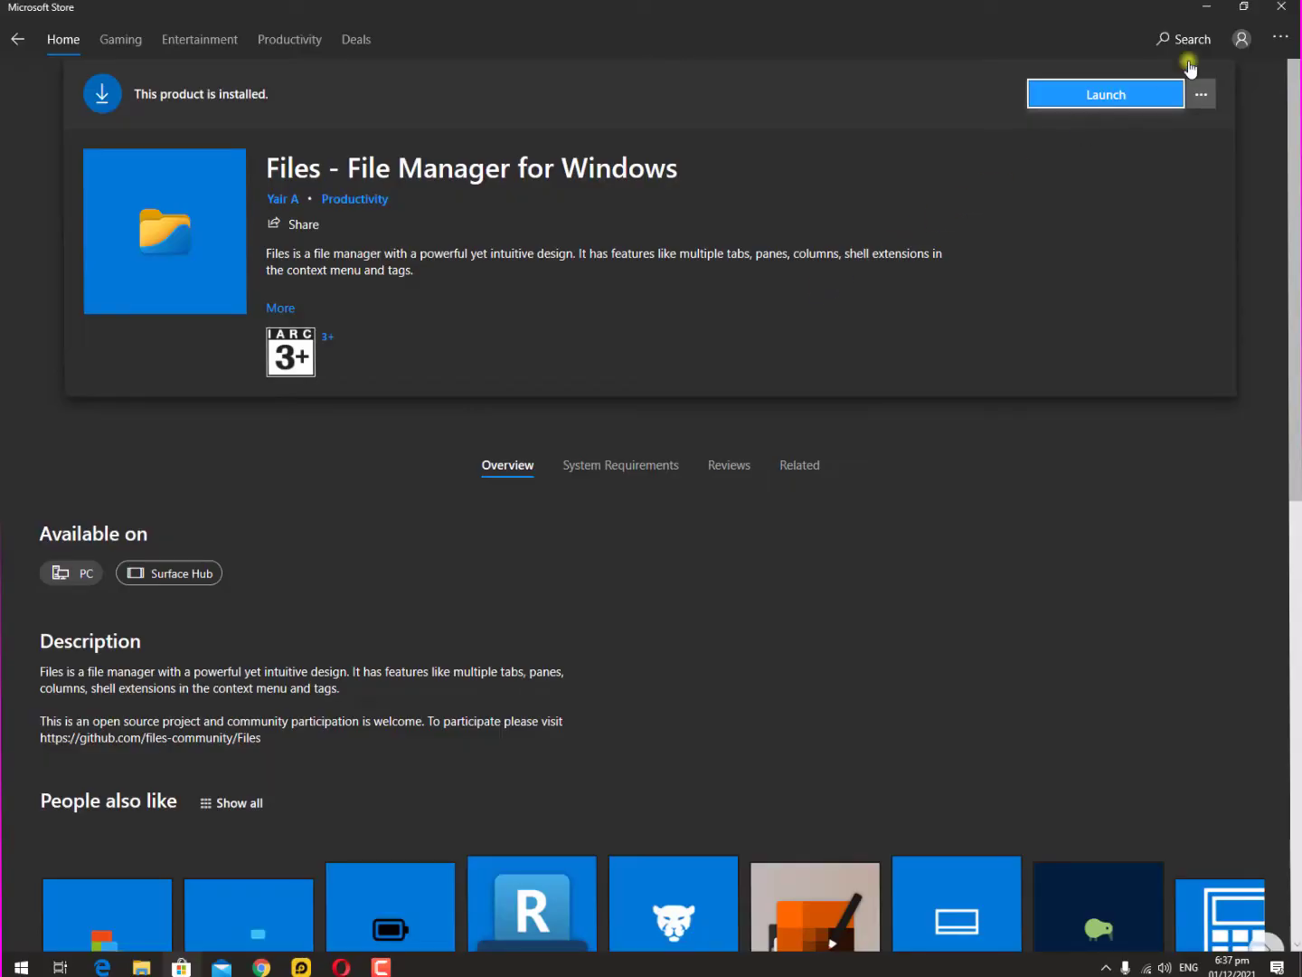
pyautogui.click(1282, 7)
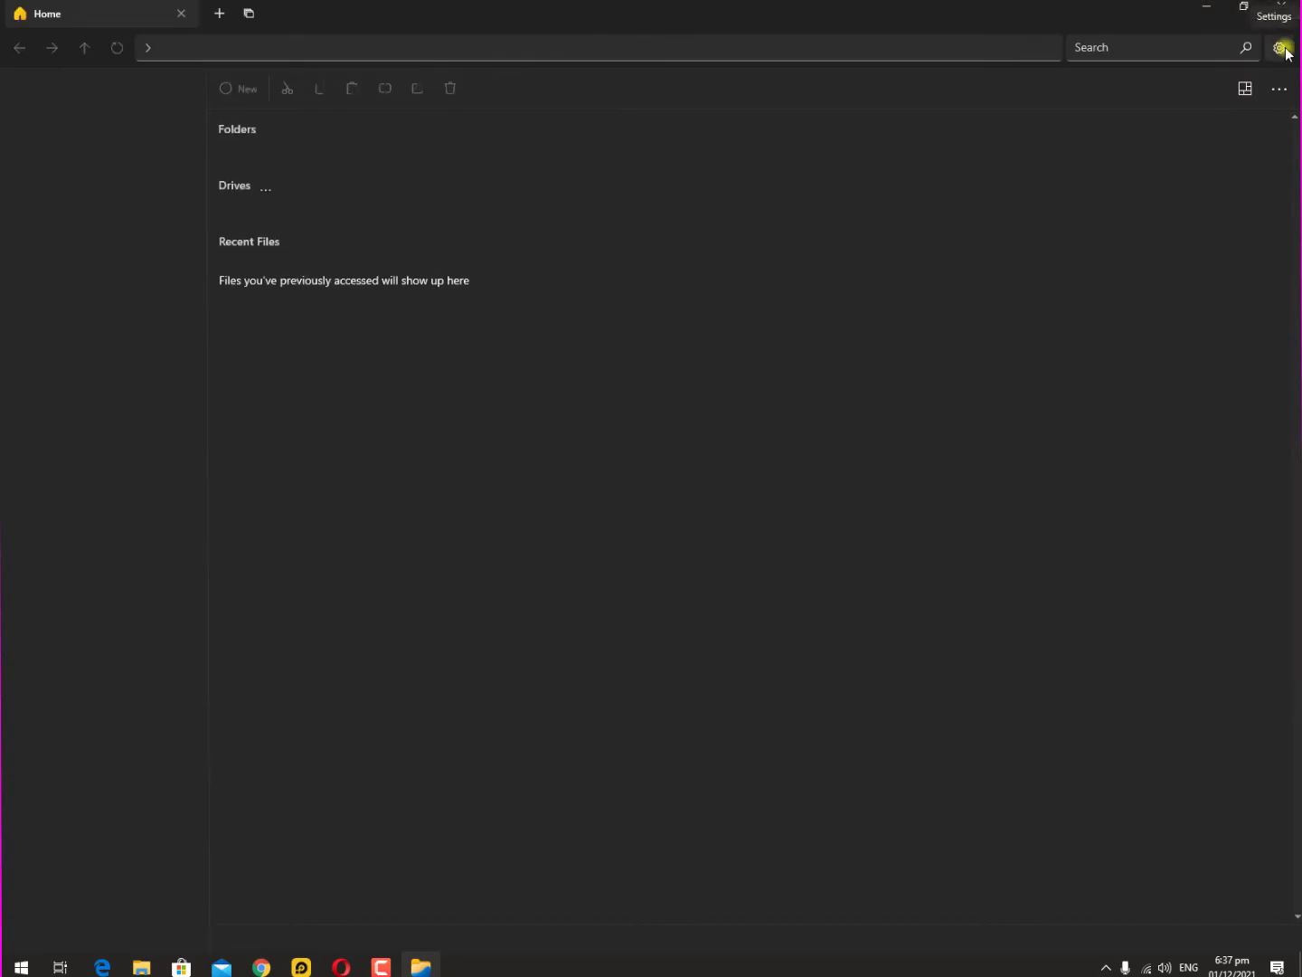
# - Open the Files settings, try the Light colour, and set the app colour to Dark
pyautogui.click(1281, 48)
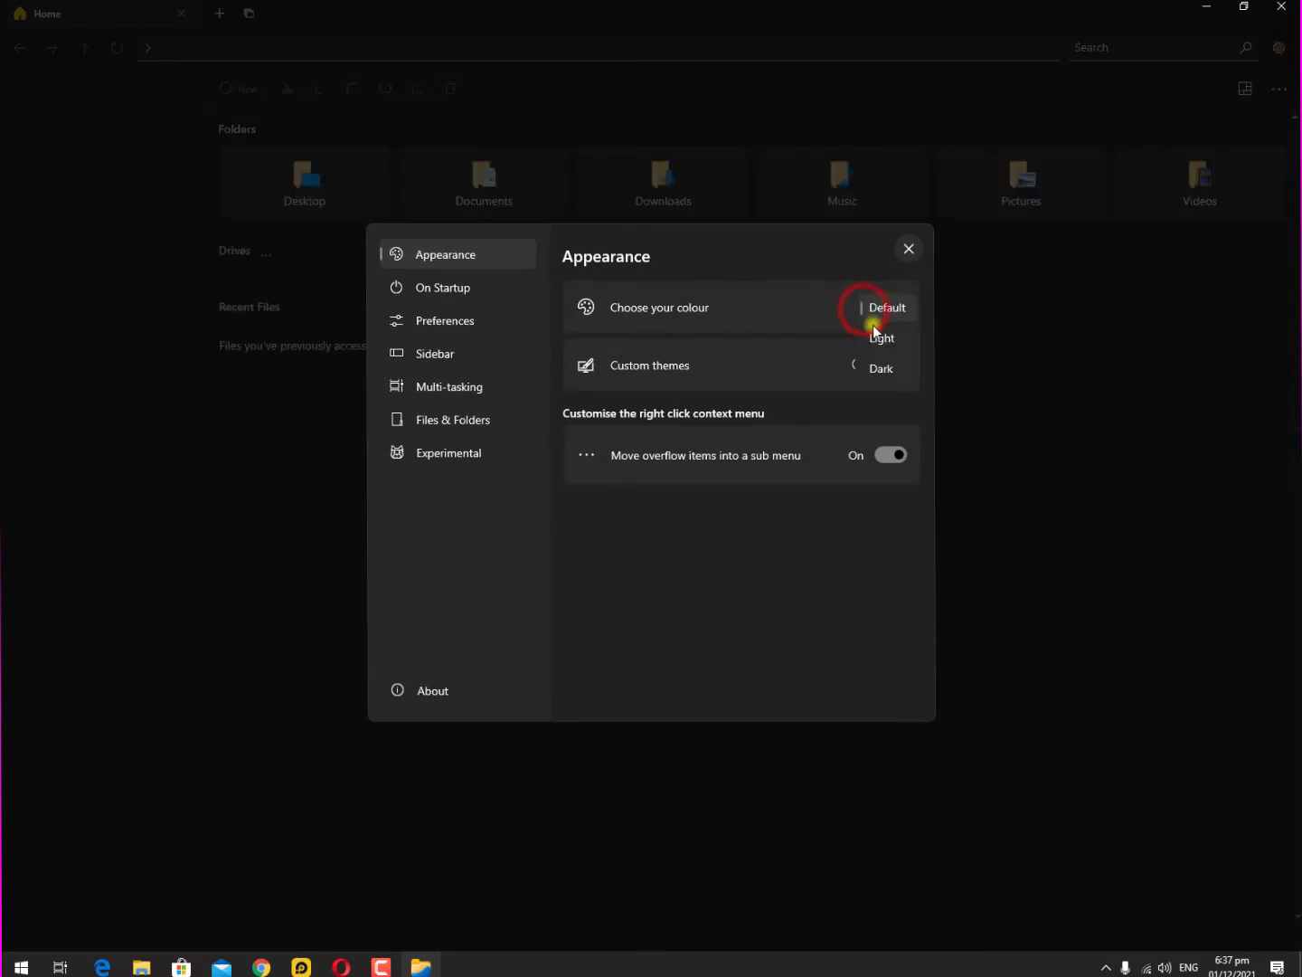
pyautogui.click(885, 346)
pyautogui.click(885, 308)
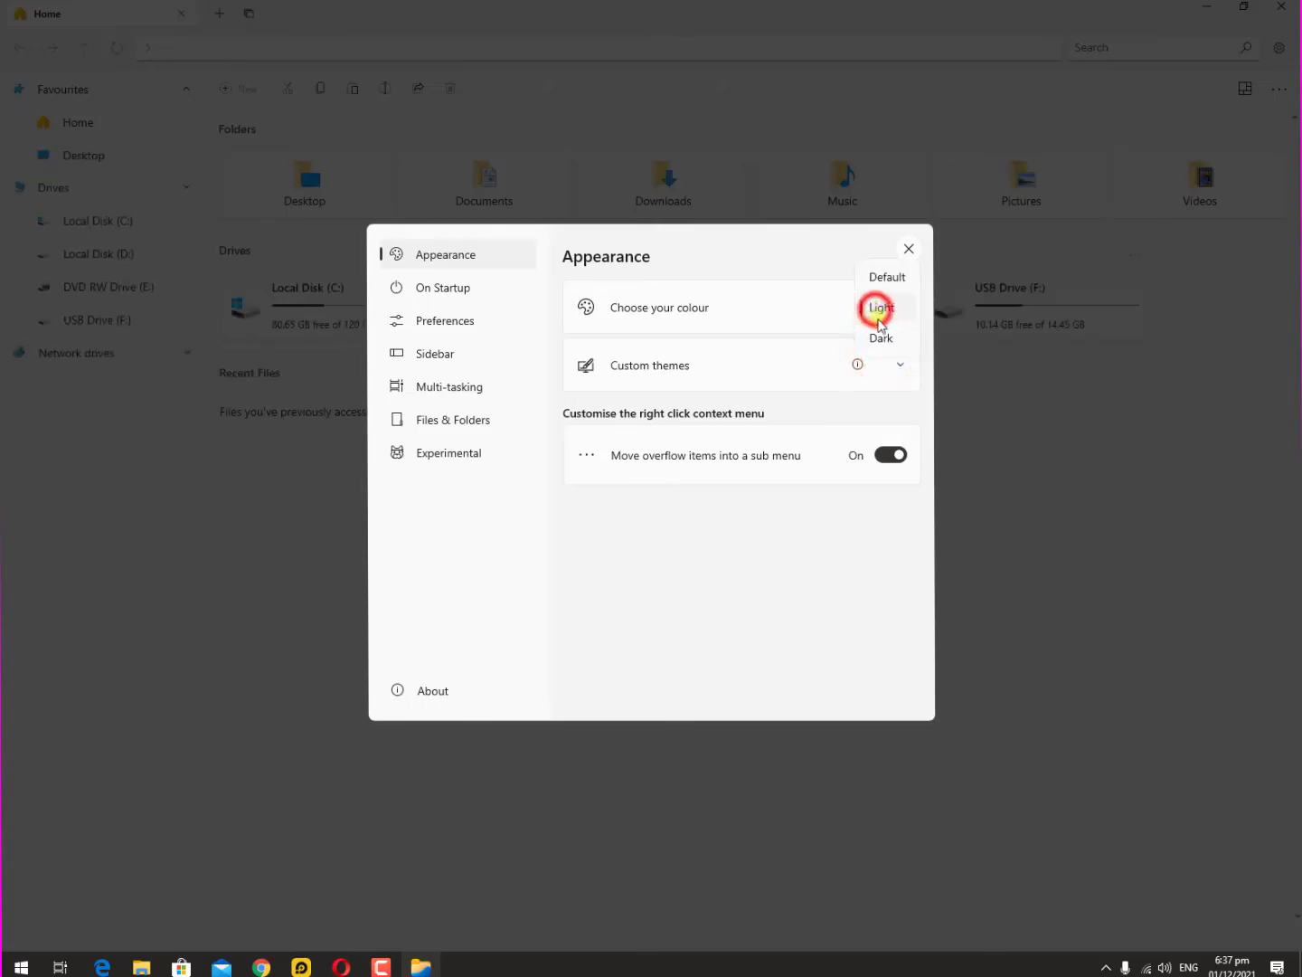
pyautogui.click(879, 337)
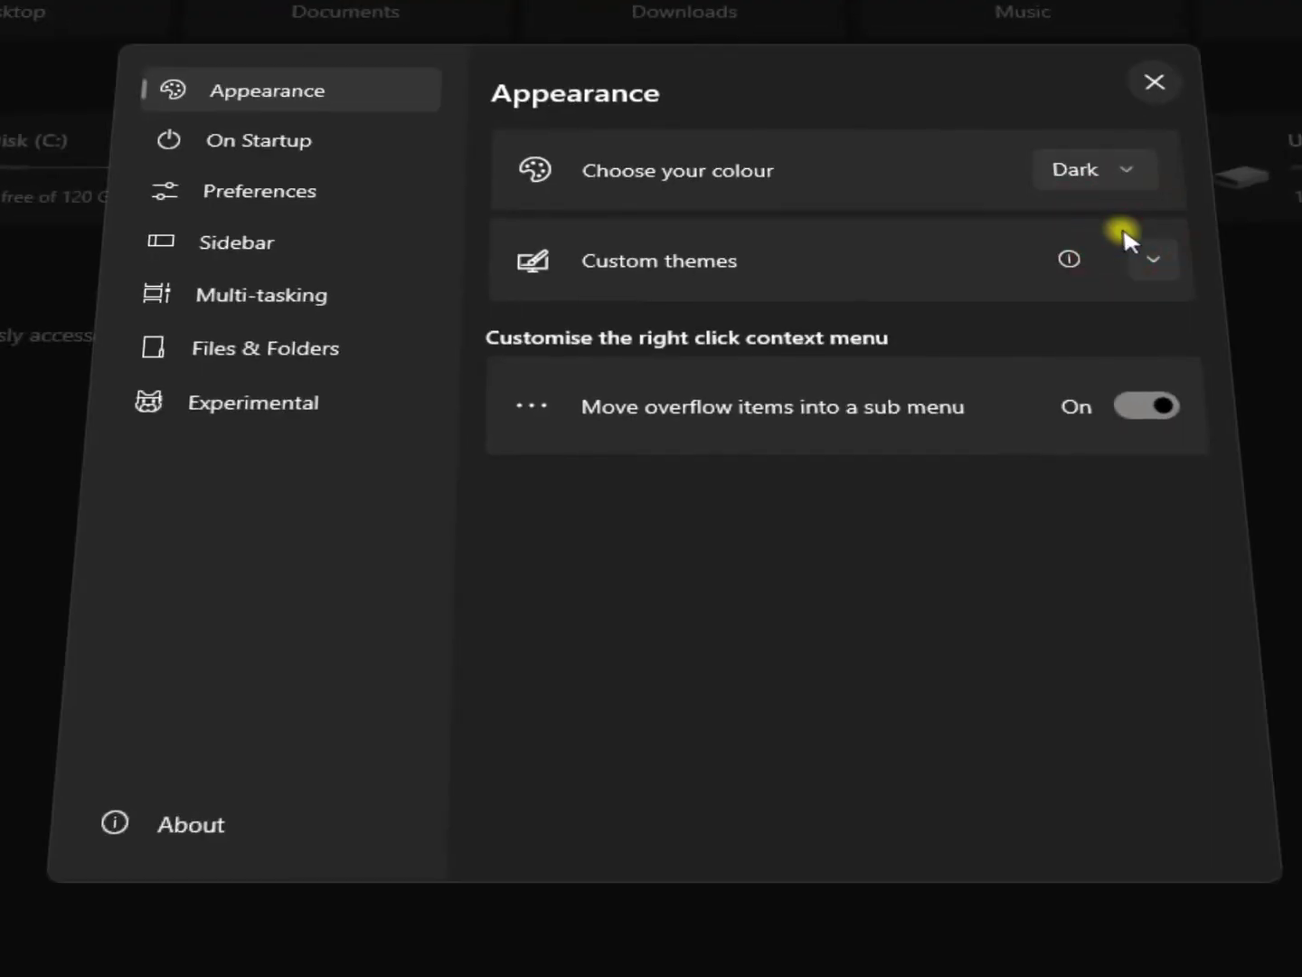
# - Review the custom themes and the On Startup options, and open the Preferences settings
pyautogui.click(1144, 264)
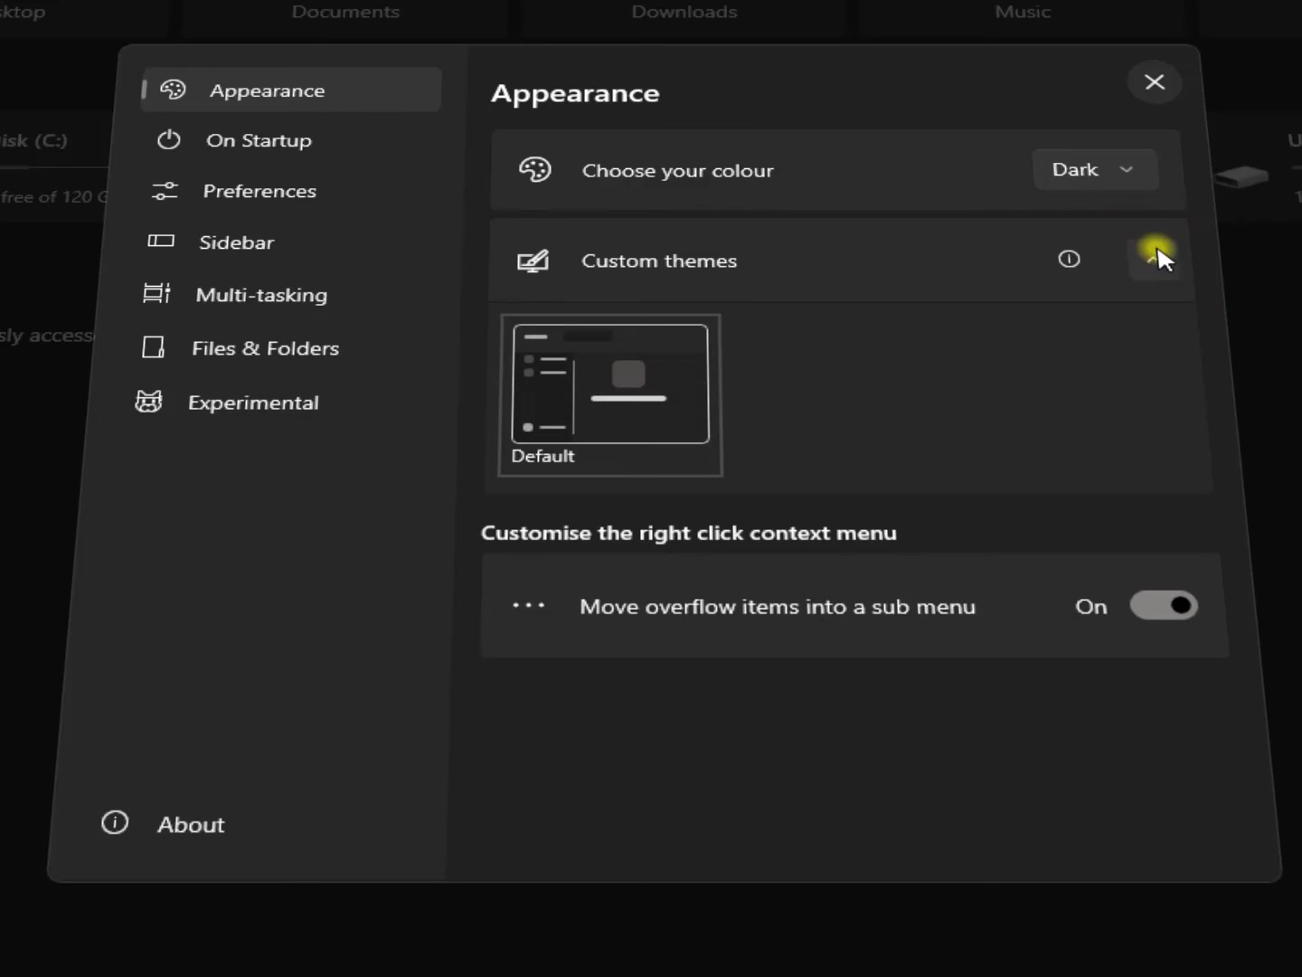
pyautogui.click(1155, 258)
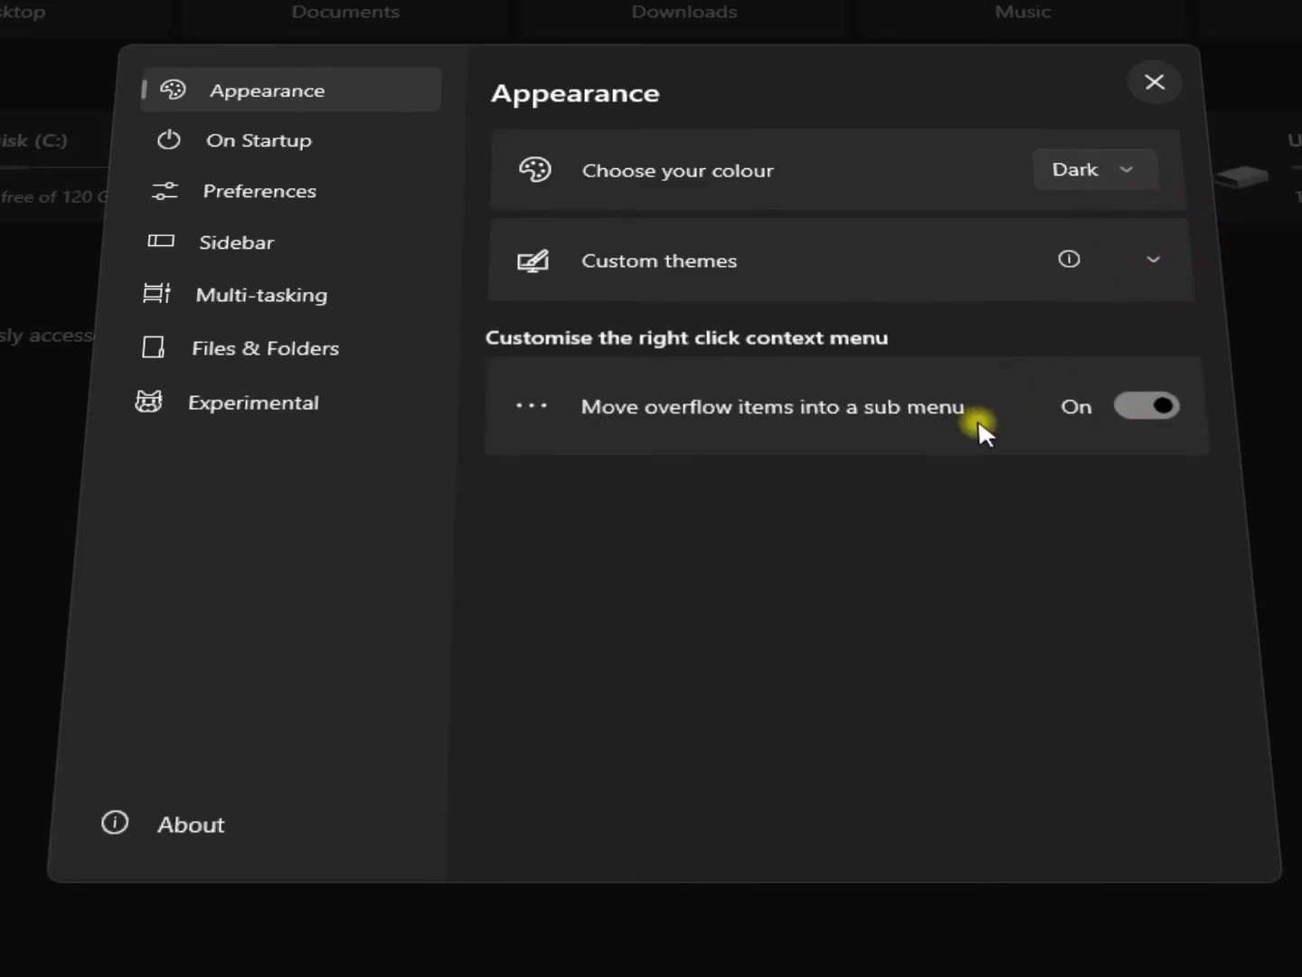
pyautogui.click(255, 143)
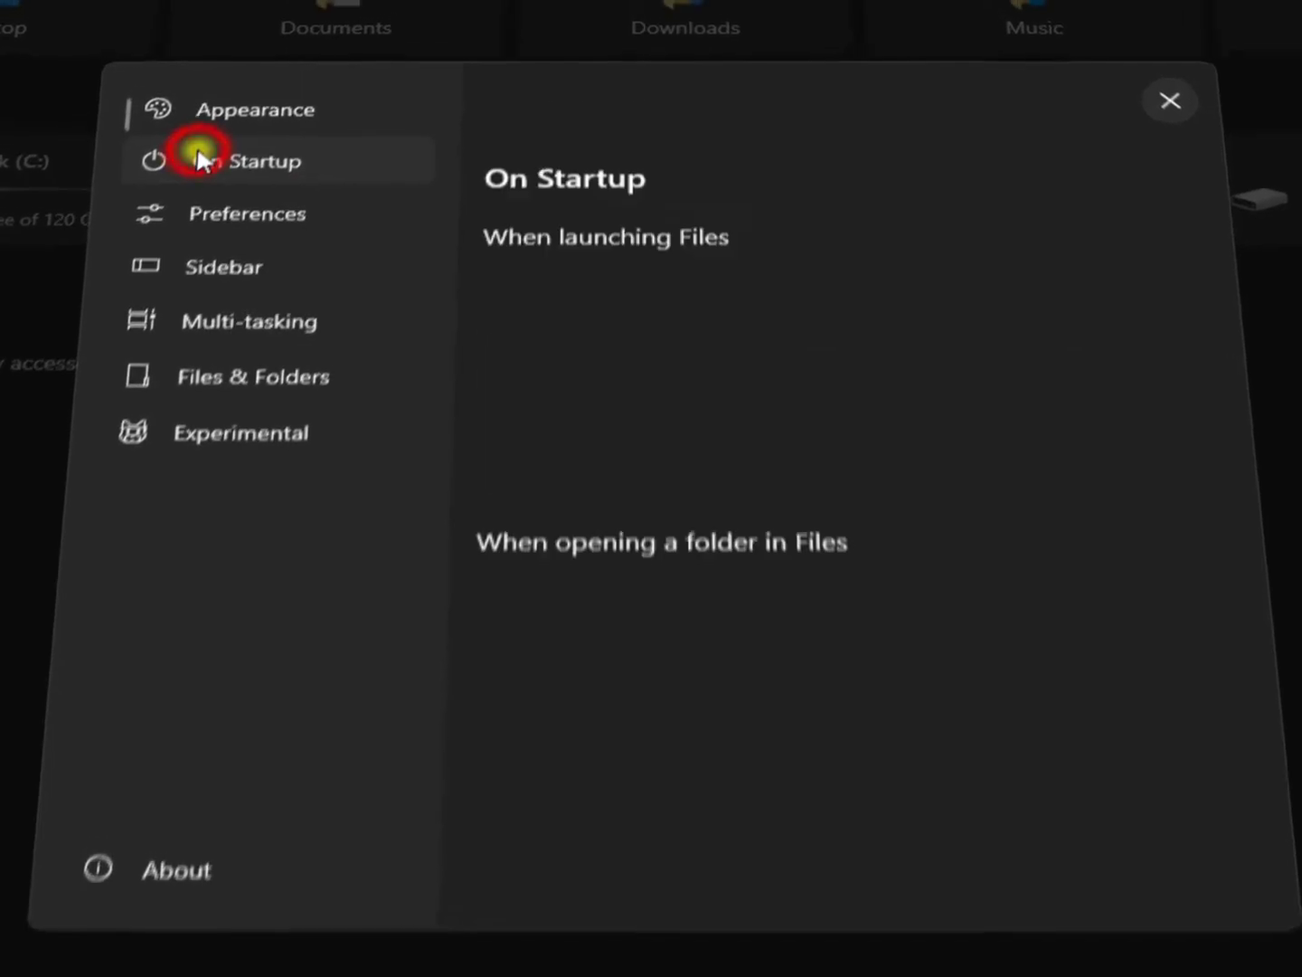
pyautogui.click(243, 251)
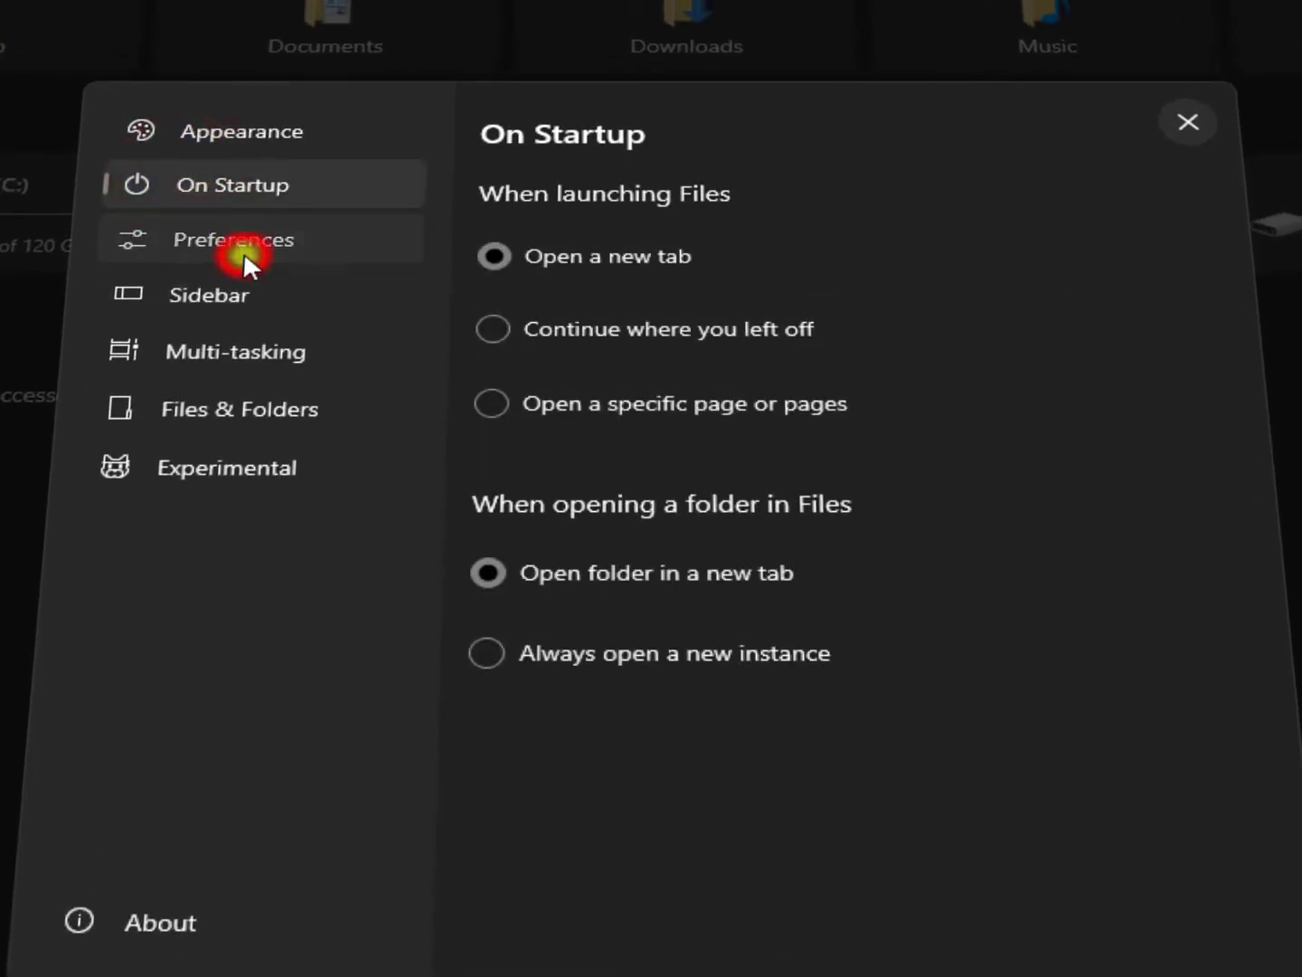
# - Try Ελληνικά and English (United States) as the language, and set it back to Windows default
pyautogui.click(663, 256)
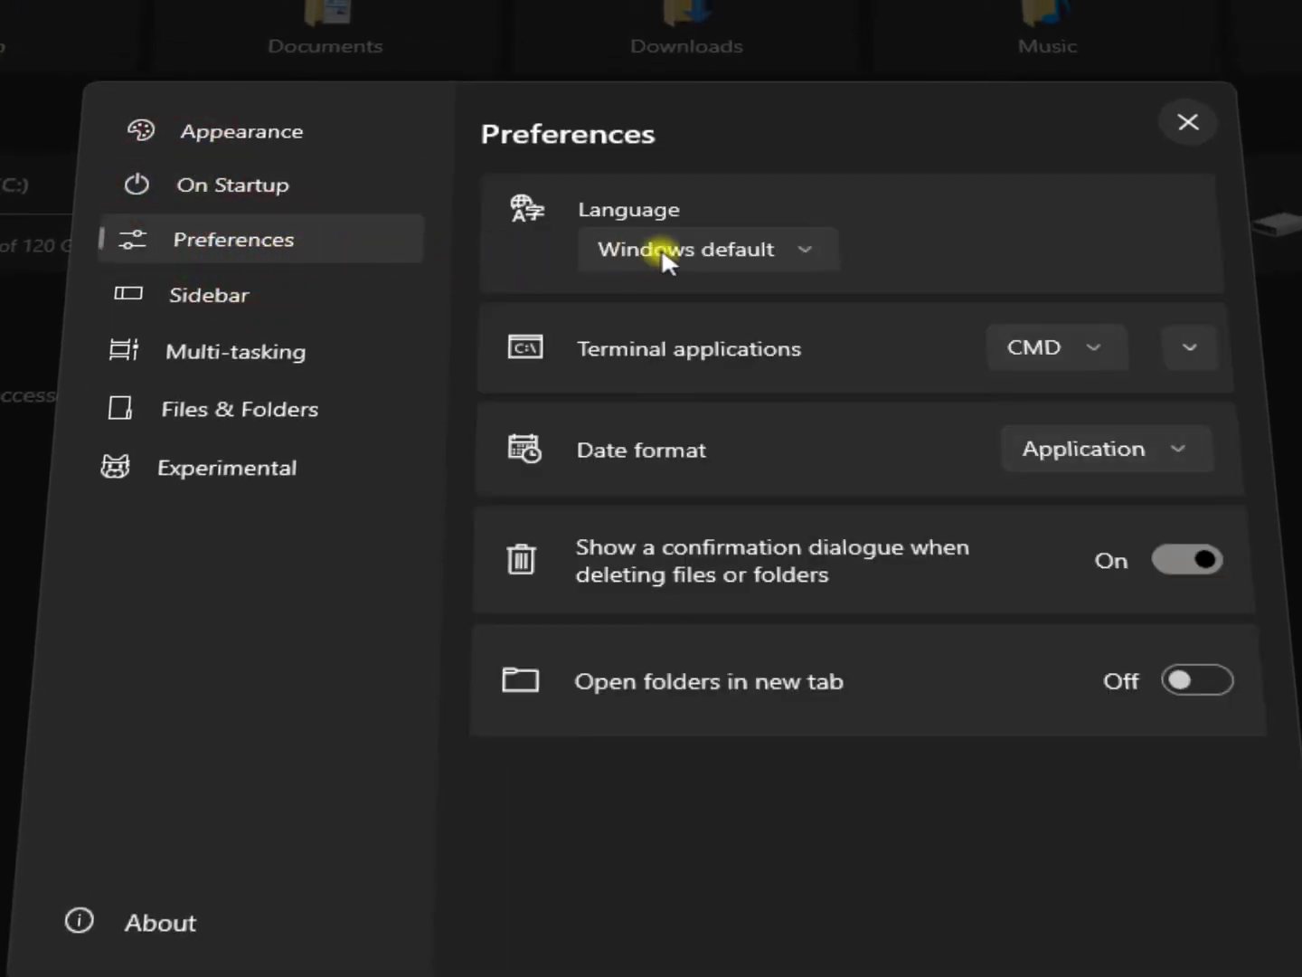
pyautogui.click(814, 246)
pyautogui.click(715, 245)
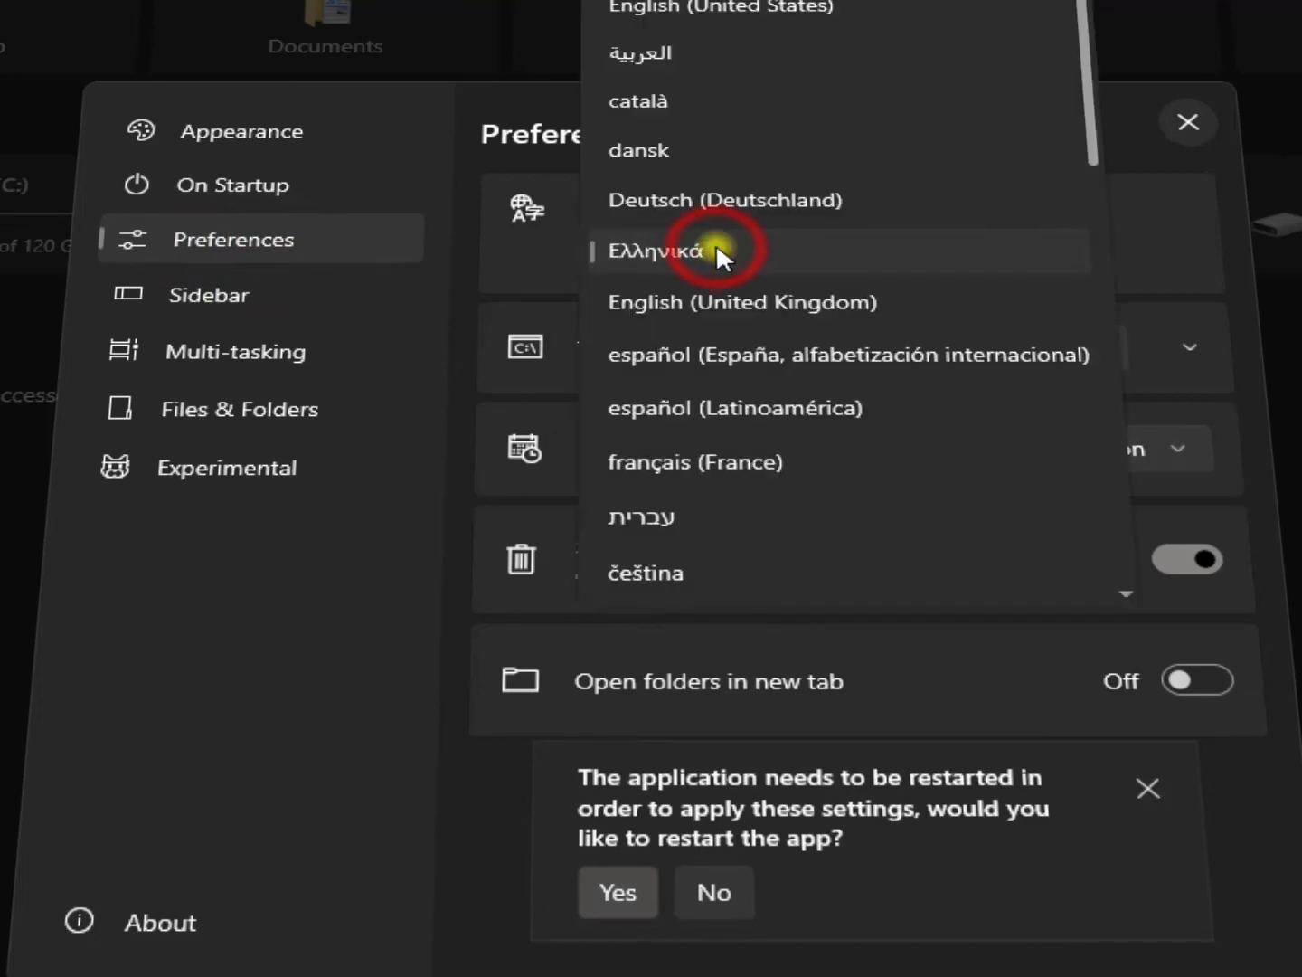
pyautogui.click(805, 12)
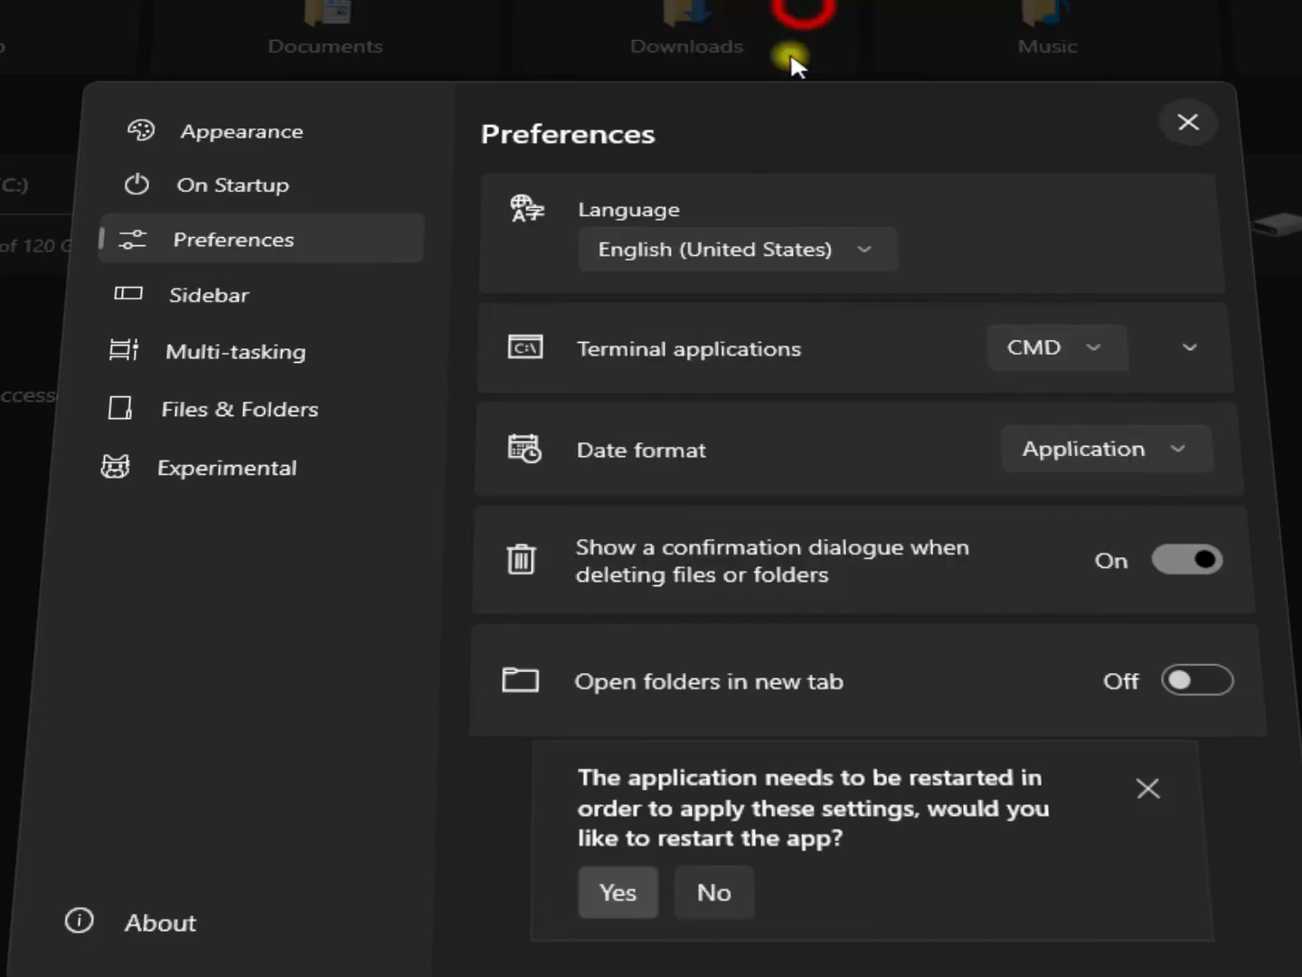
pyautogui.click(744, 246)
pyautogui.click(743, 239)
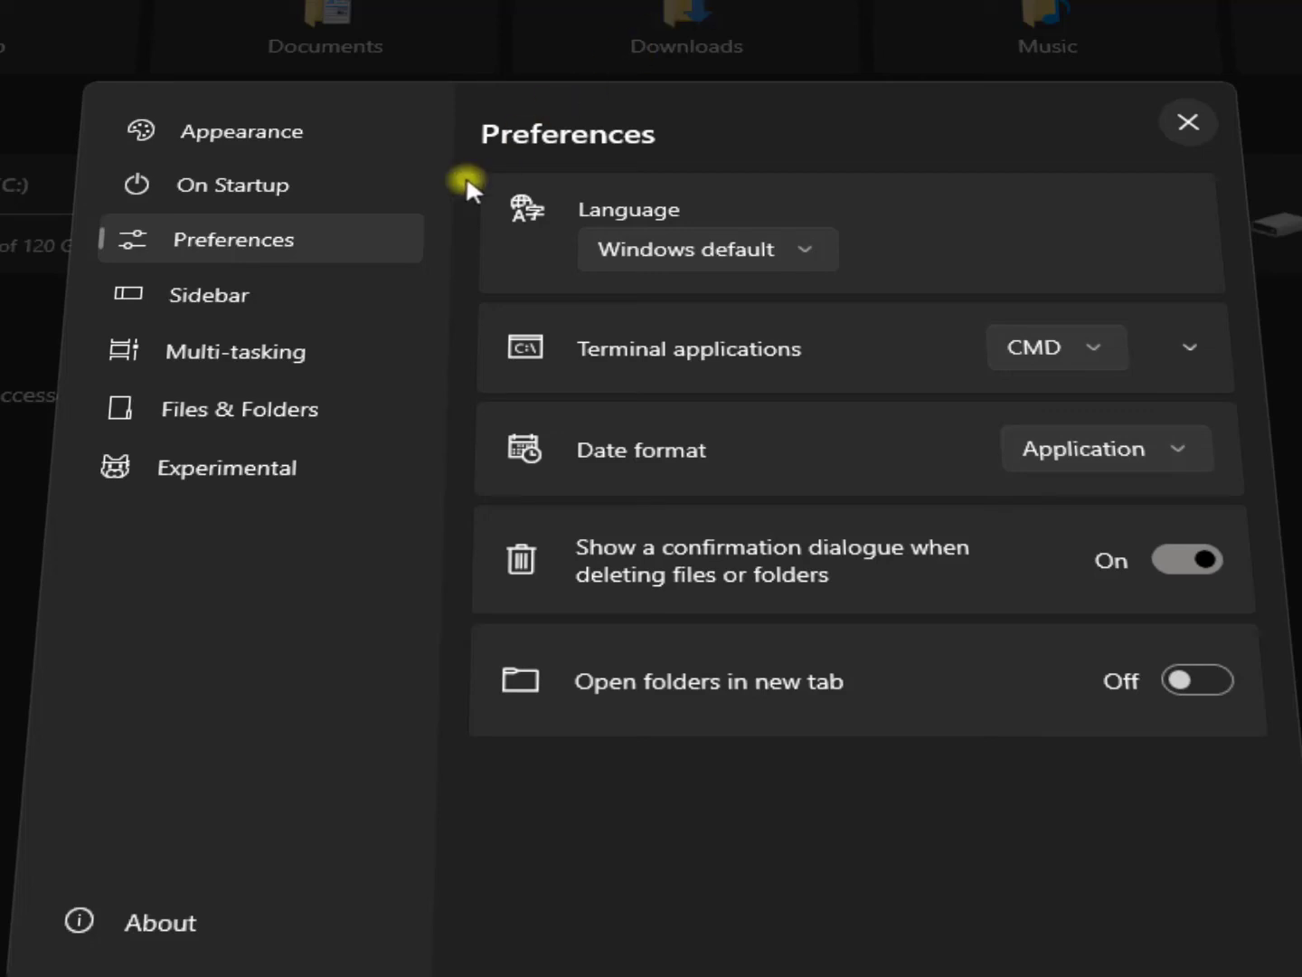
# - Review the Sidebar settings, enable always opening new tabs in dual pane mode under Multi-tasking, and close the settings
pyautogui.click(283, 313)
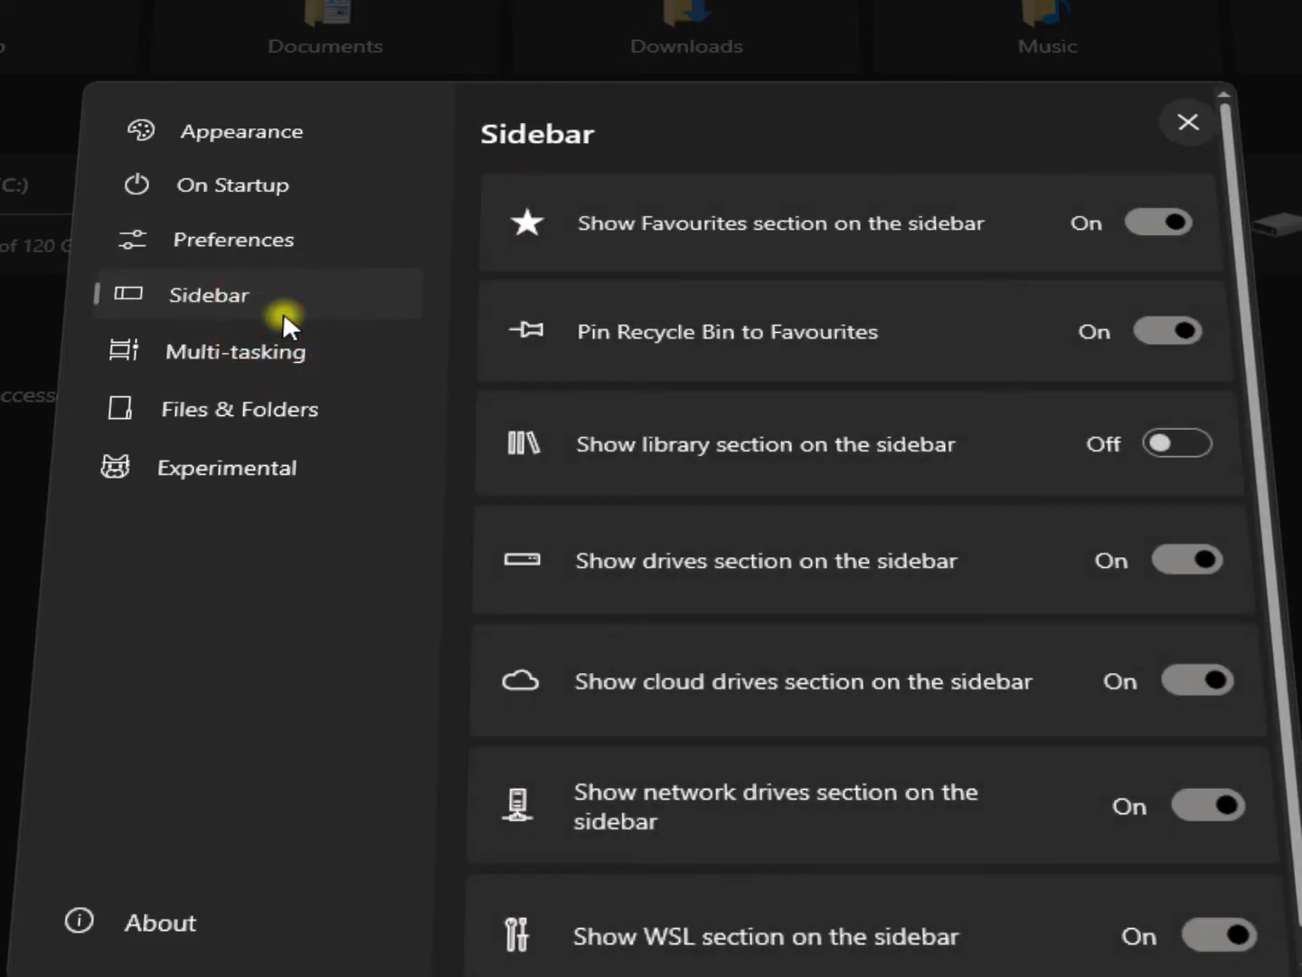
pyautogui.click(307, 361)
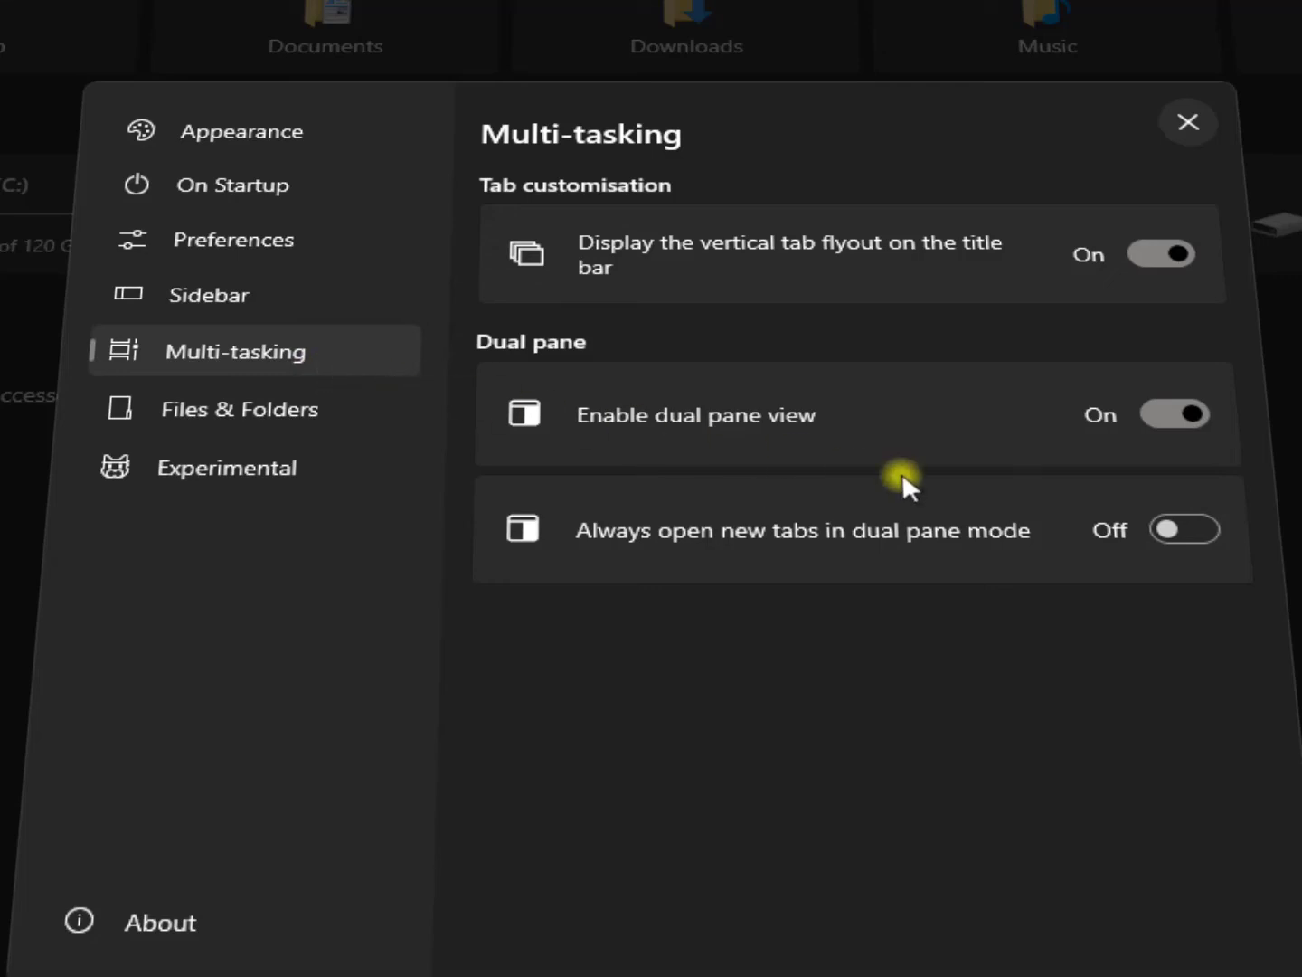
pyautogui.click(1188, 122)
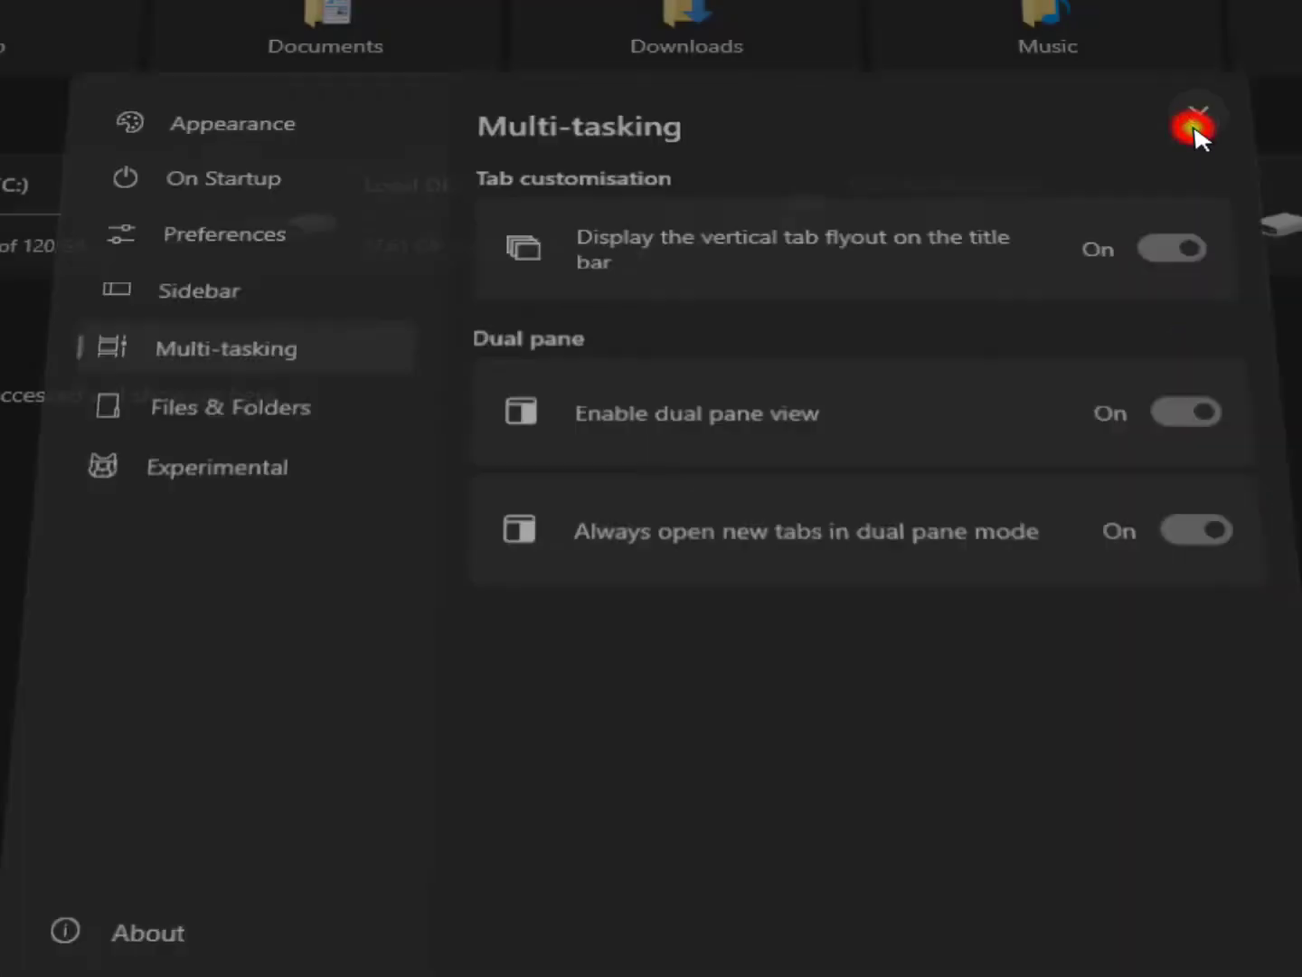
# - View Local Disk (D:), go back to Home, and close the file manager
pyautogui.click(425, 224)
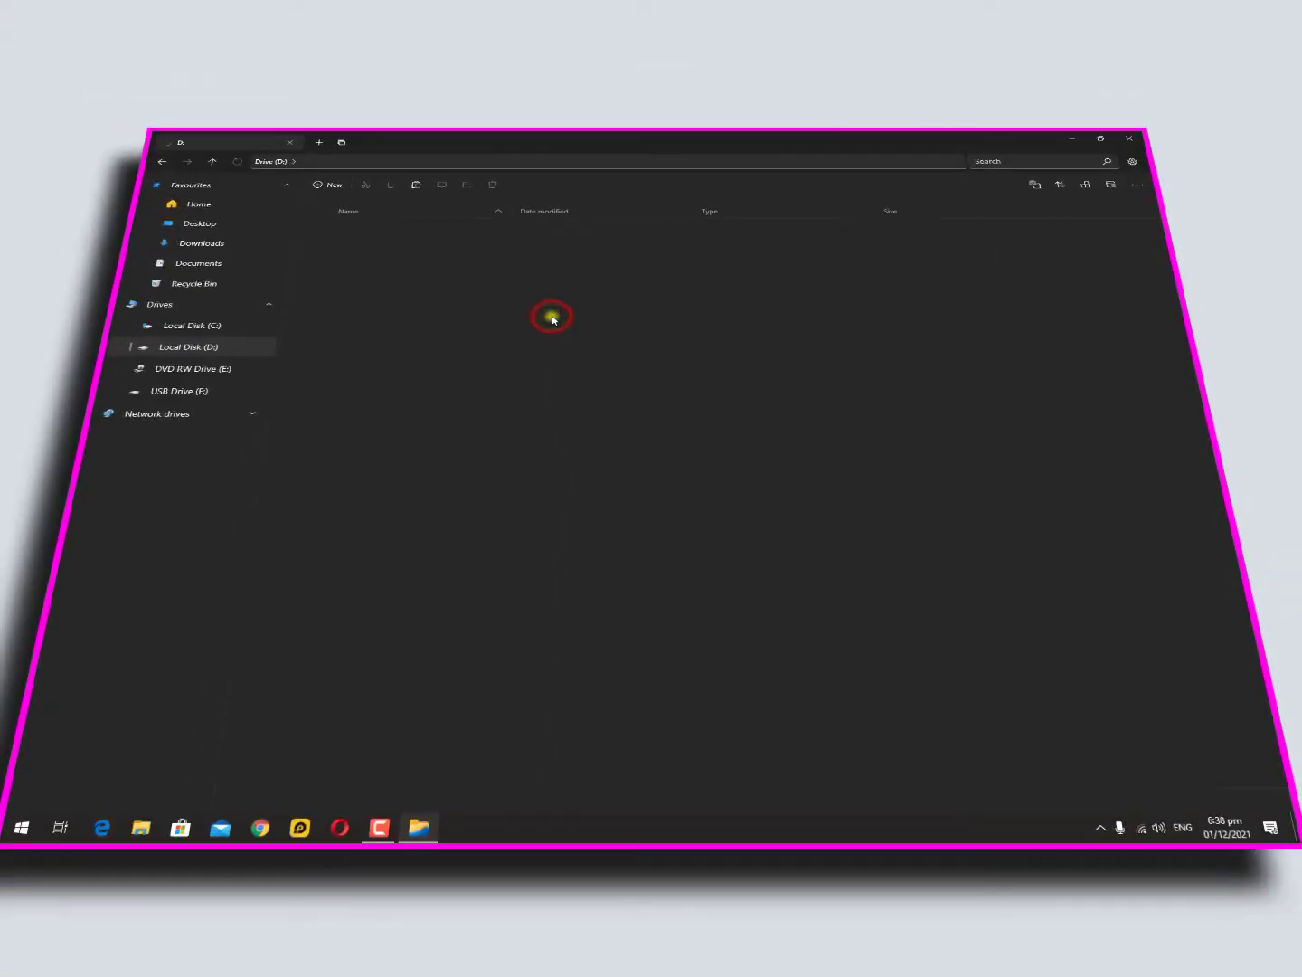
pyautogui.hotkey('alt', 'Left')
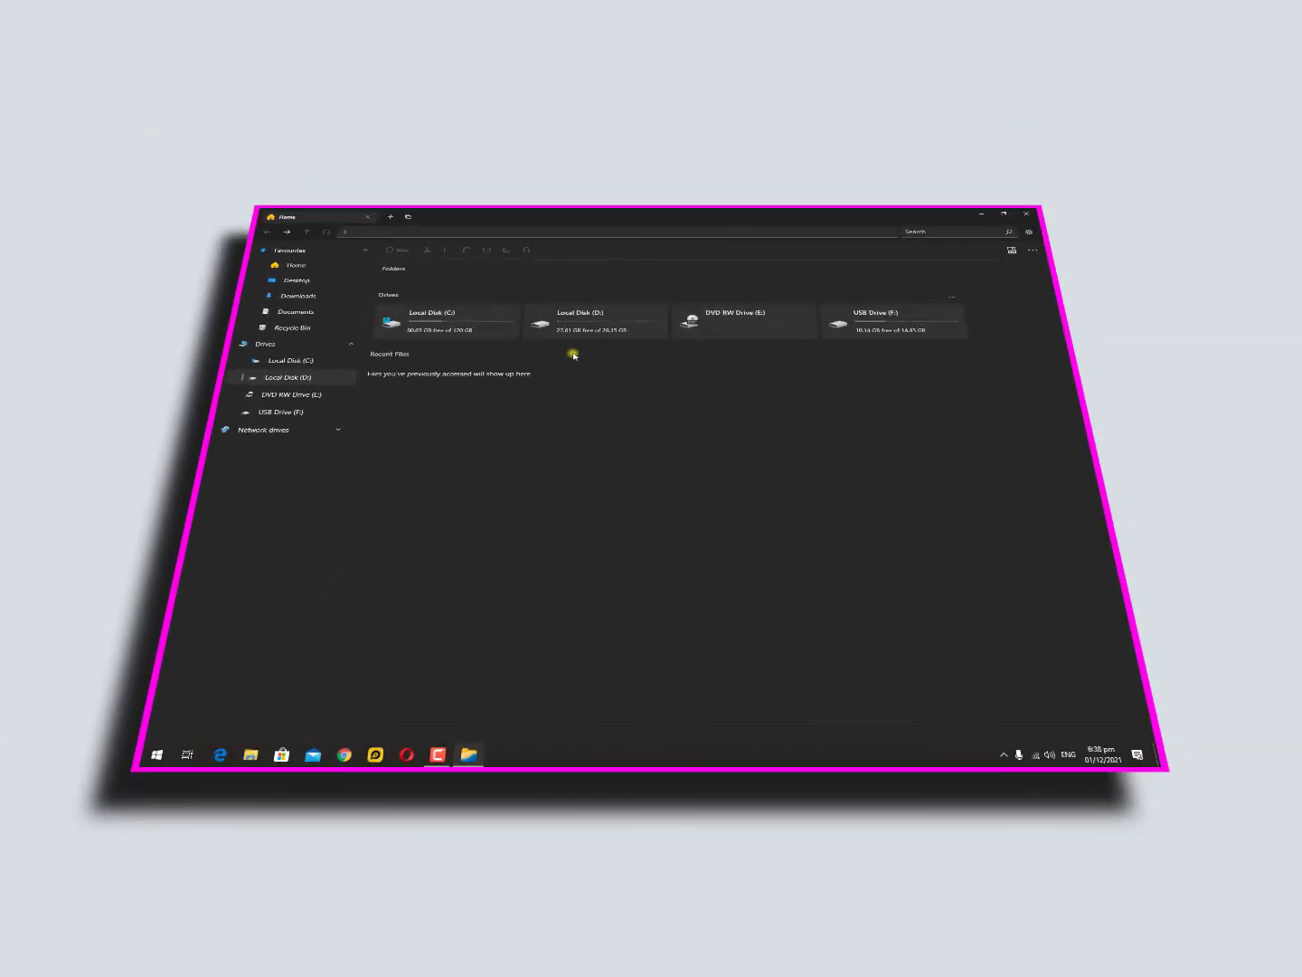
pyautogui.click(920, 72)
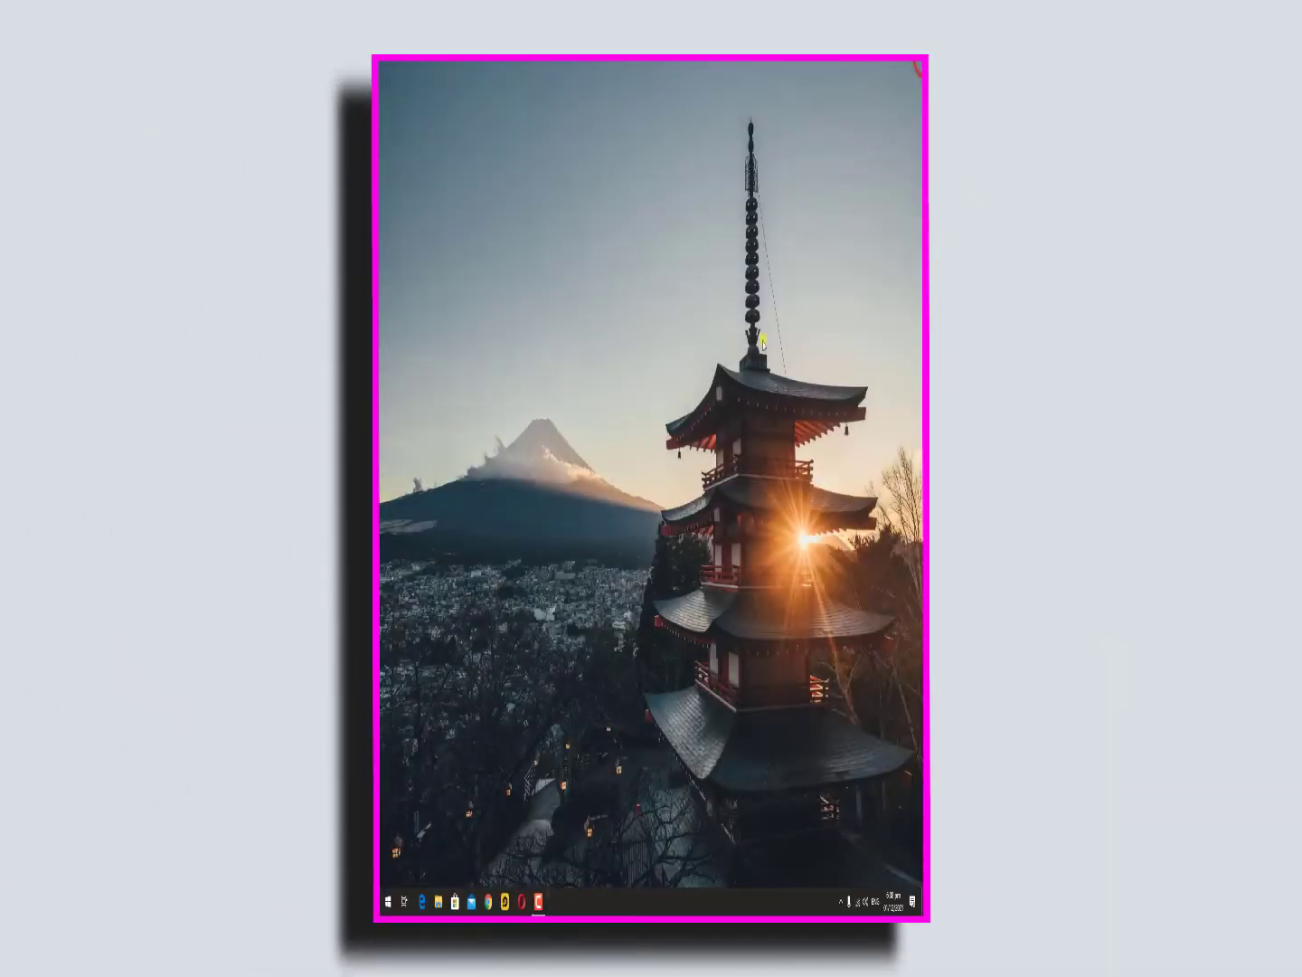
# - Reopen the file manager and open the Downloads folder
pyautogui.click(447, 892)
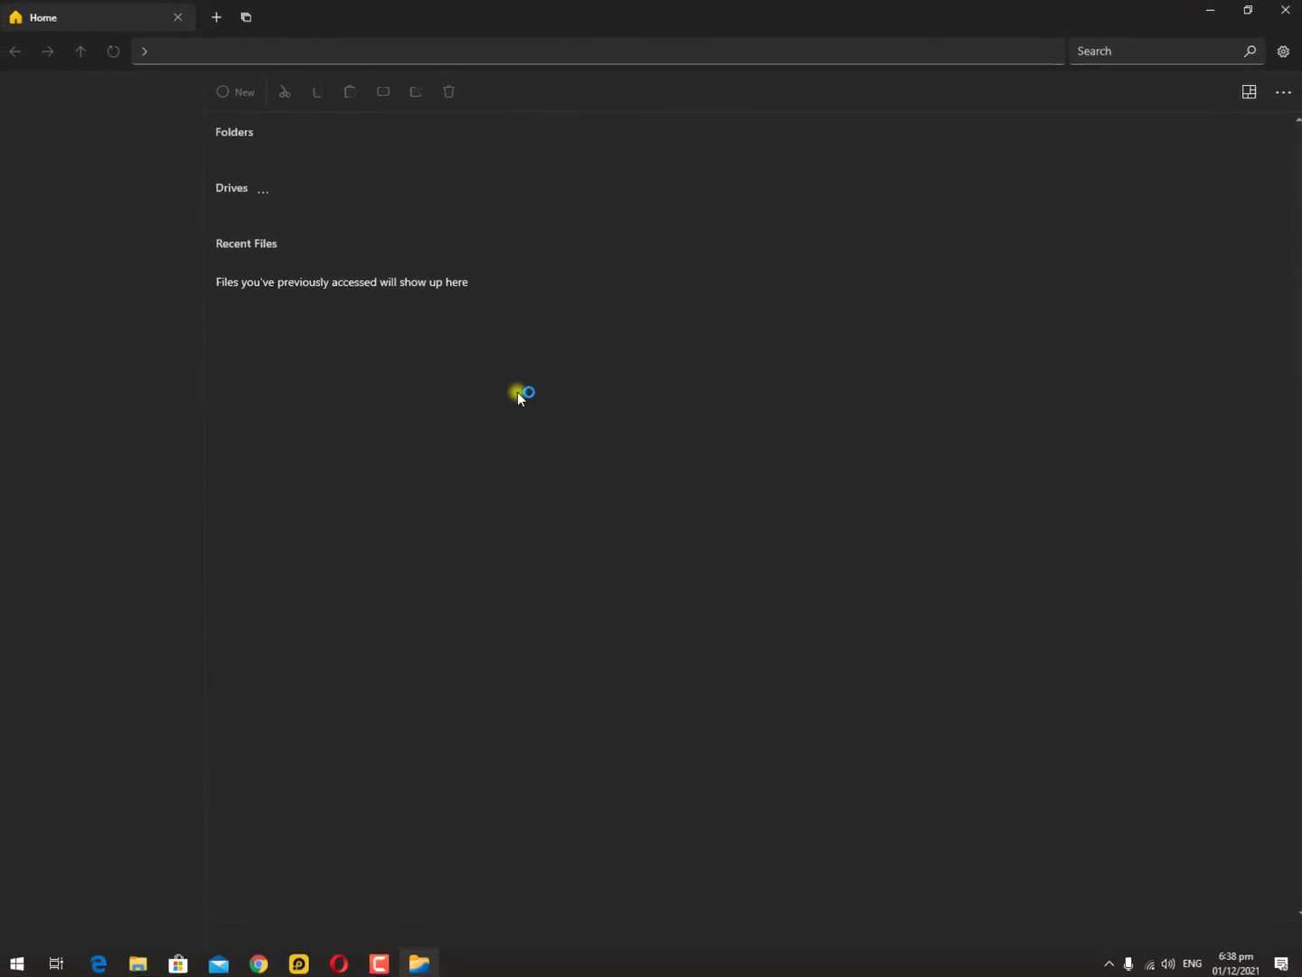
pyautogui.click(645, 207)
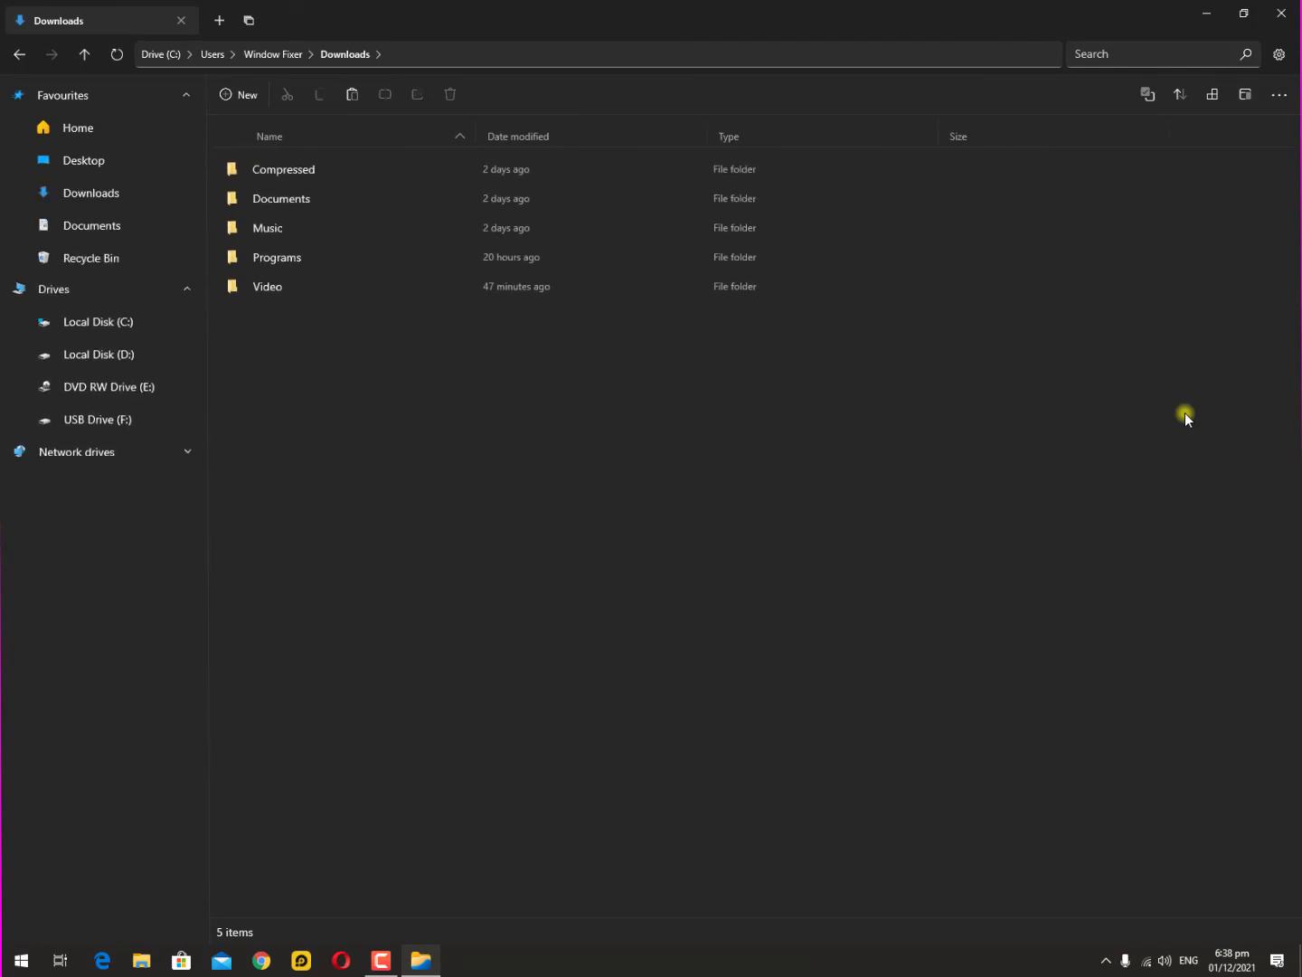
# - Check the Multi-tasking options for tabs and dual pane view in the settings, and close the settings
pyautogui.click(1262, 57)
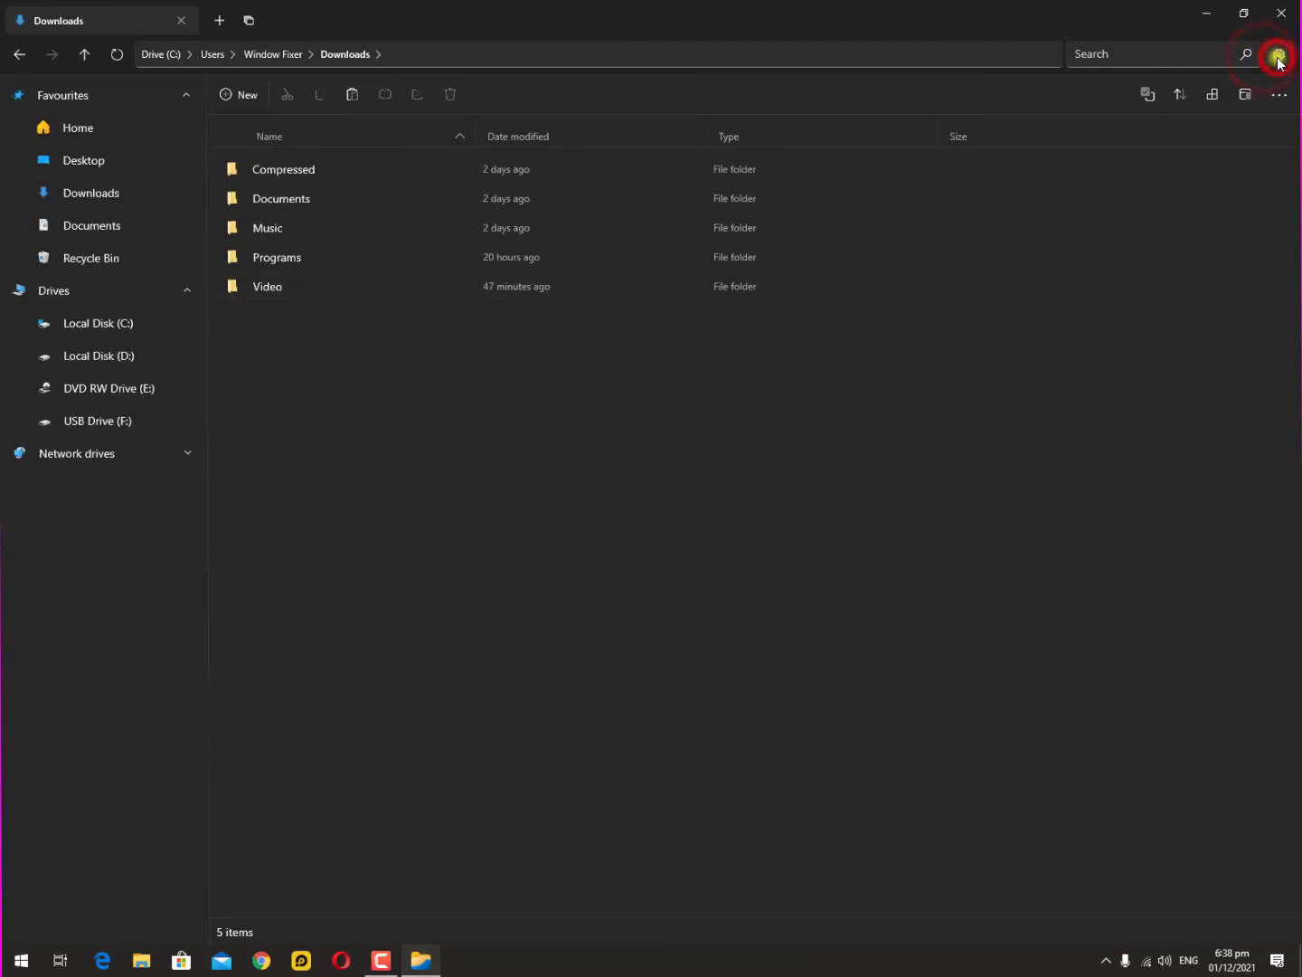
pyautogui.click(1277, 54)
pyautogui.click(450, 356)
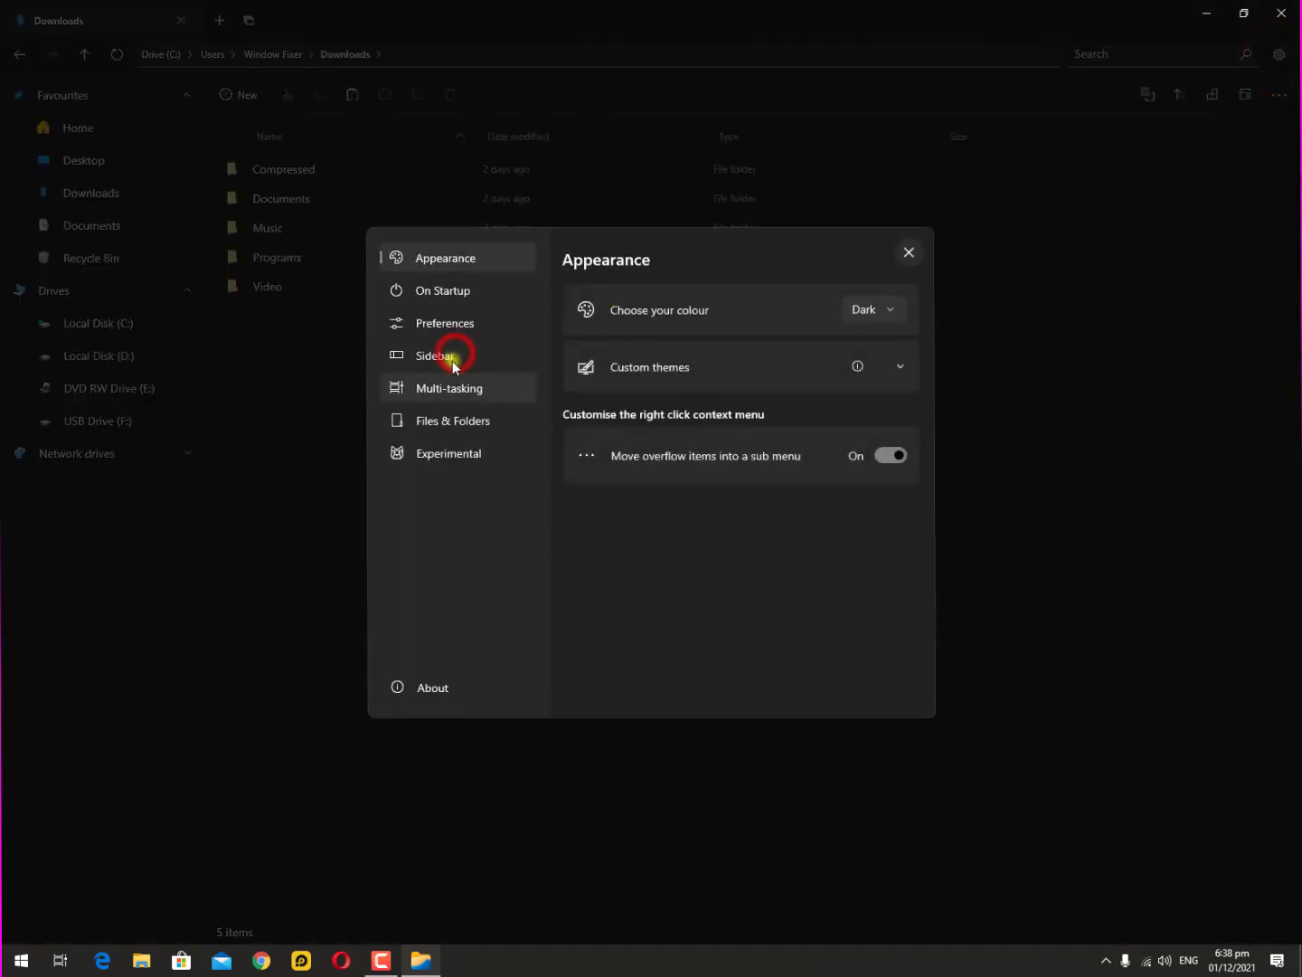
pyautogui.click(452, 389)
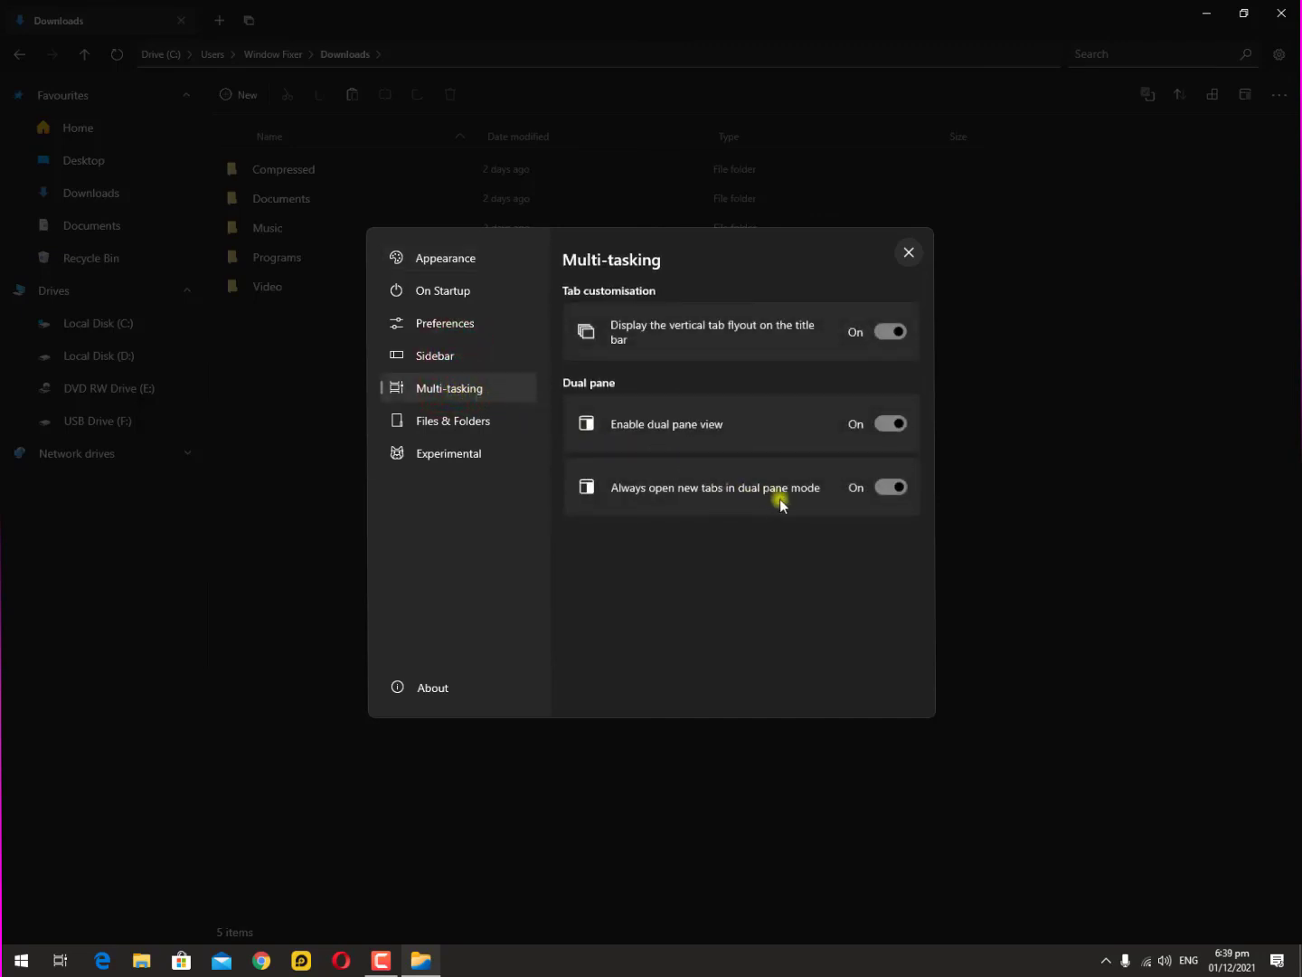
pyautogui.click(907, 253)
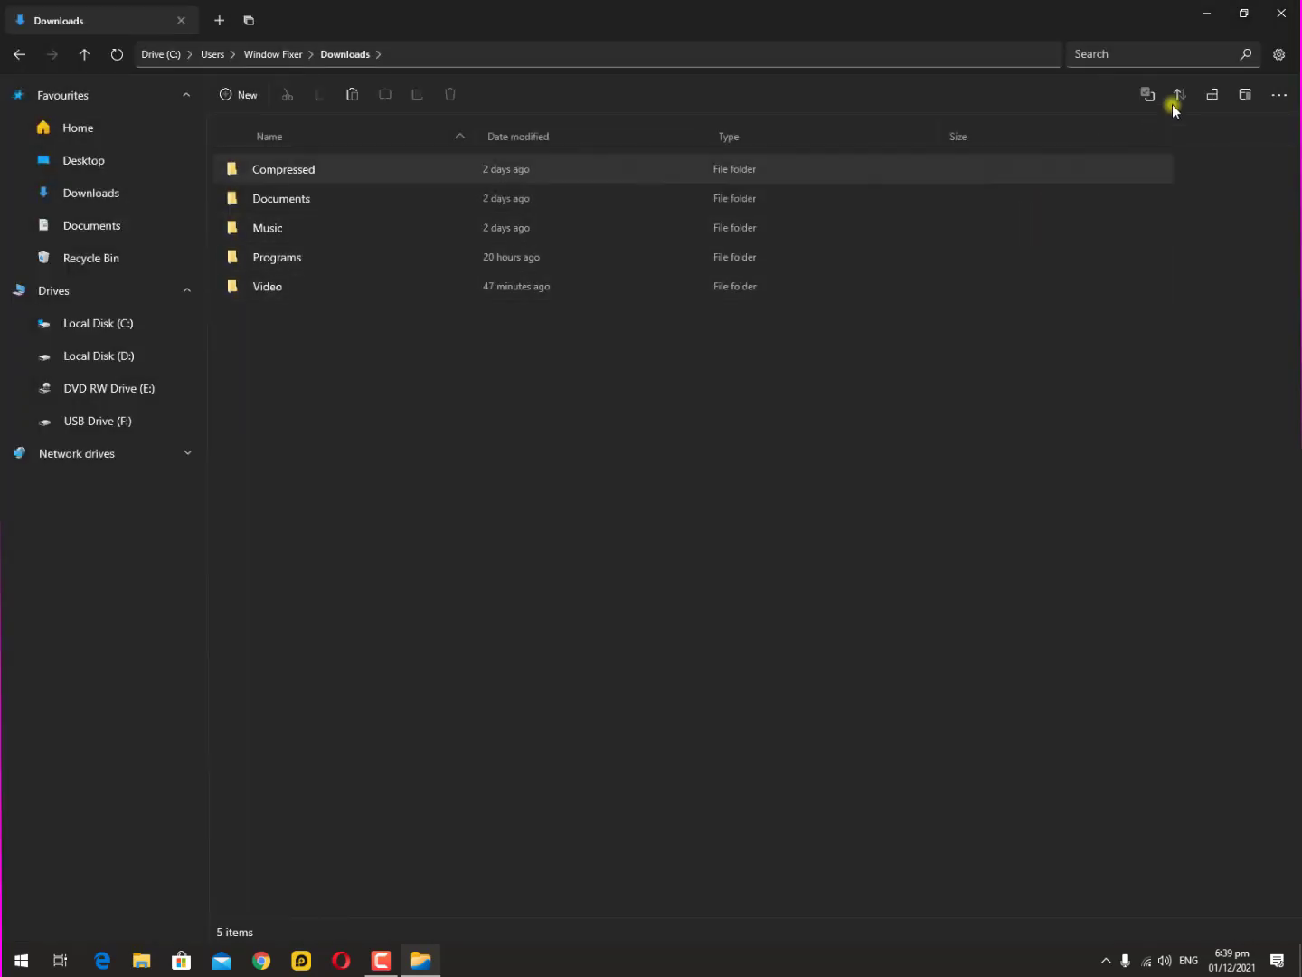
# - Review the Files & Folders and Experimental settings, and close the settings and the file manager
pyautogui.click(1276, 55)
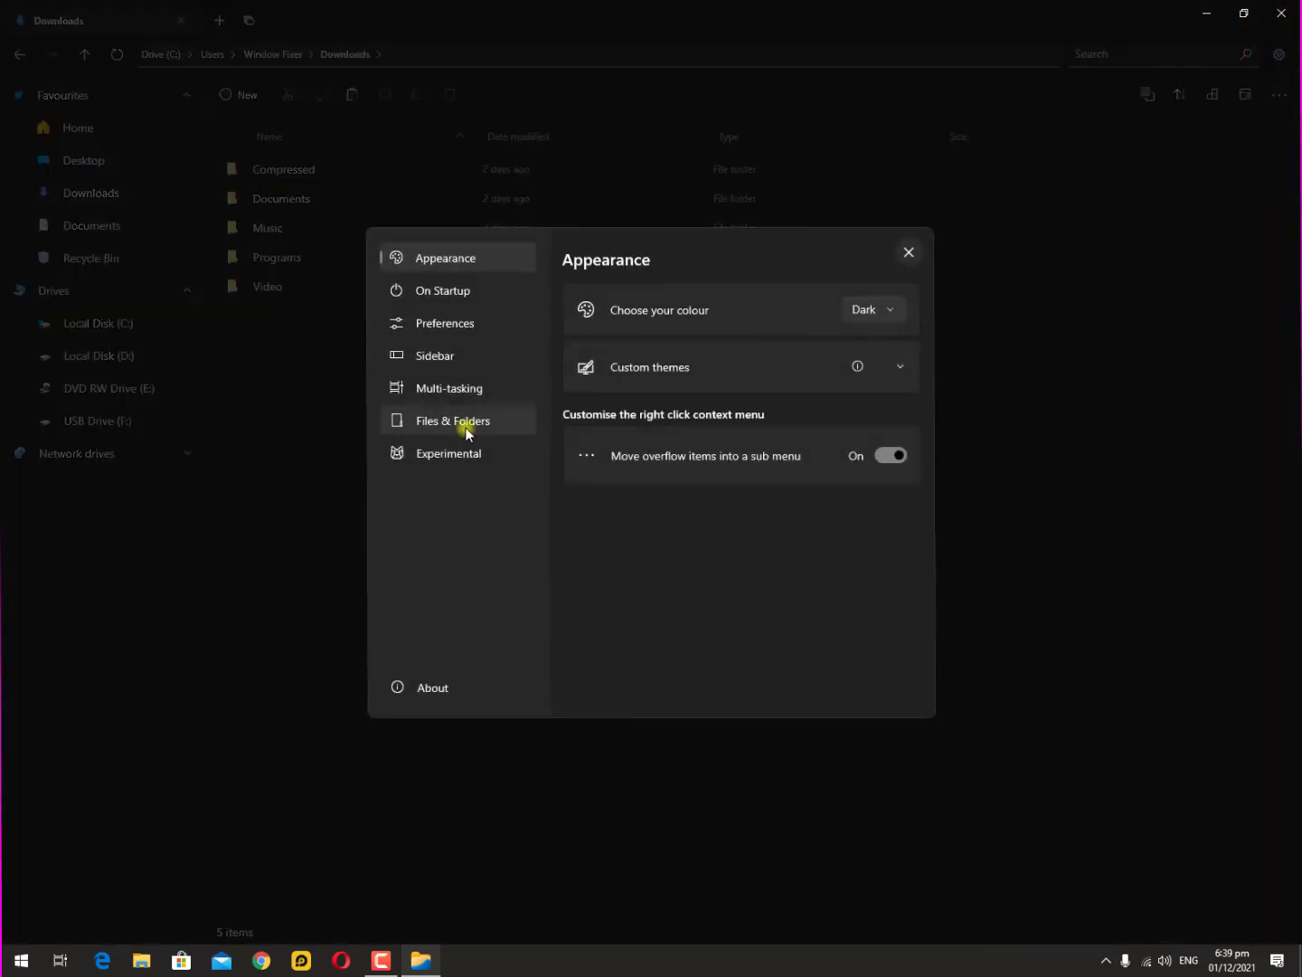
pyautogui.click(436, 426)
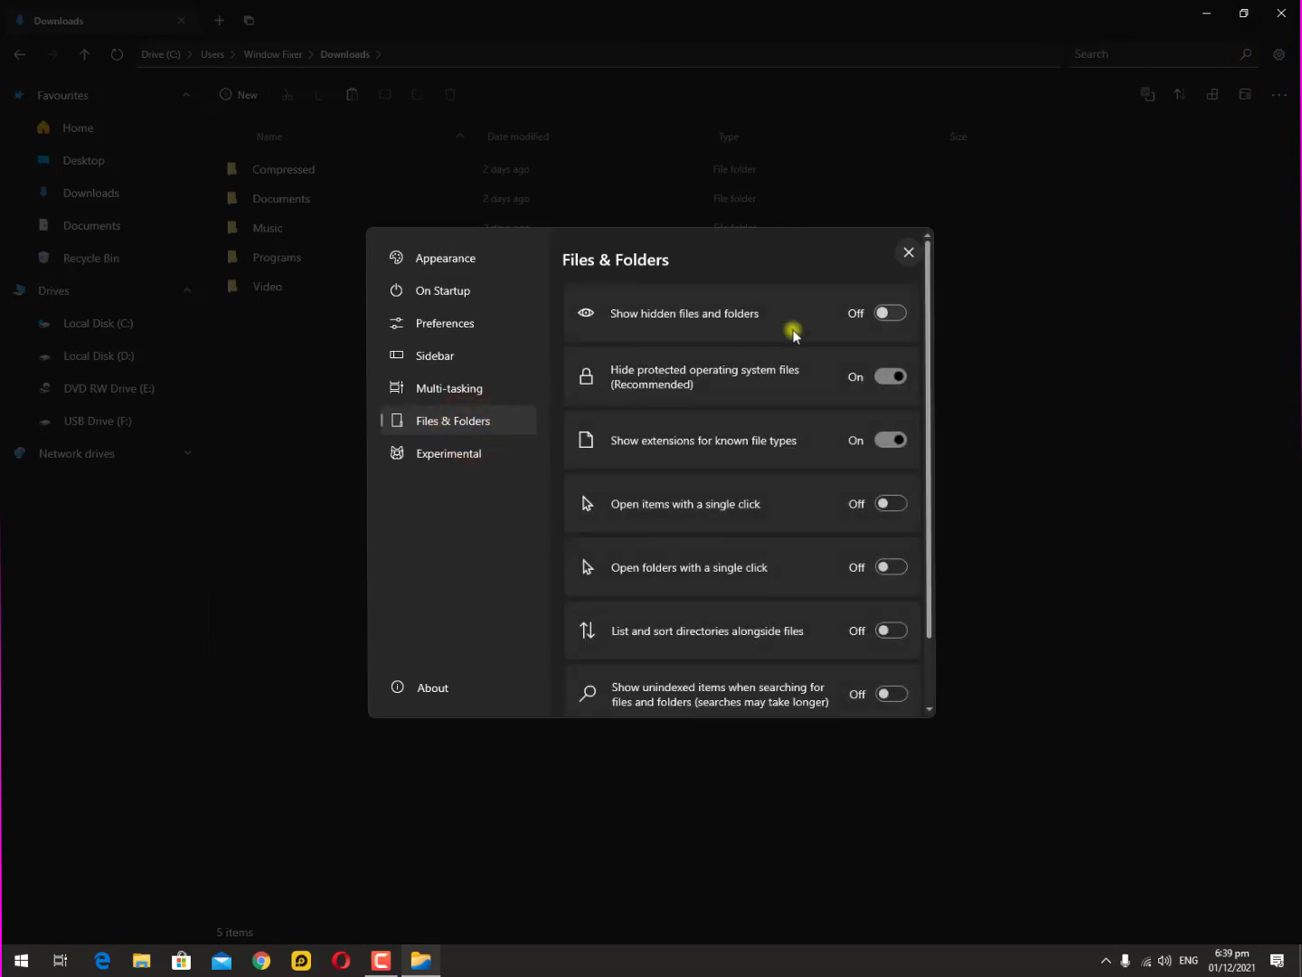
pyautogui.moveTo(926, 298); pyautogui.dragTo(925, 442)
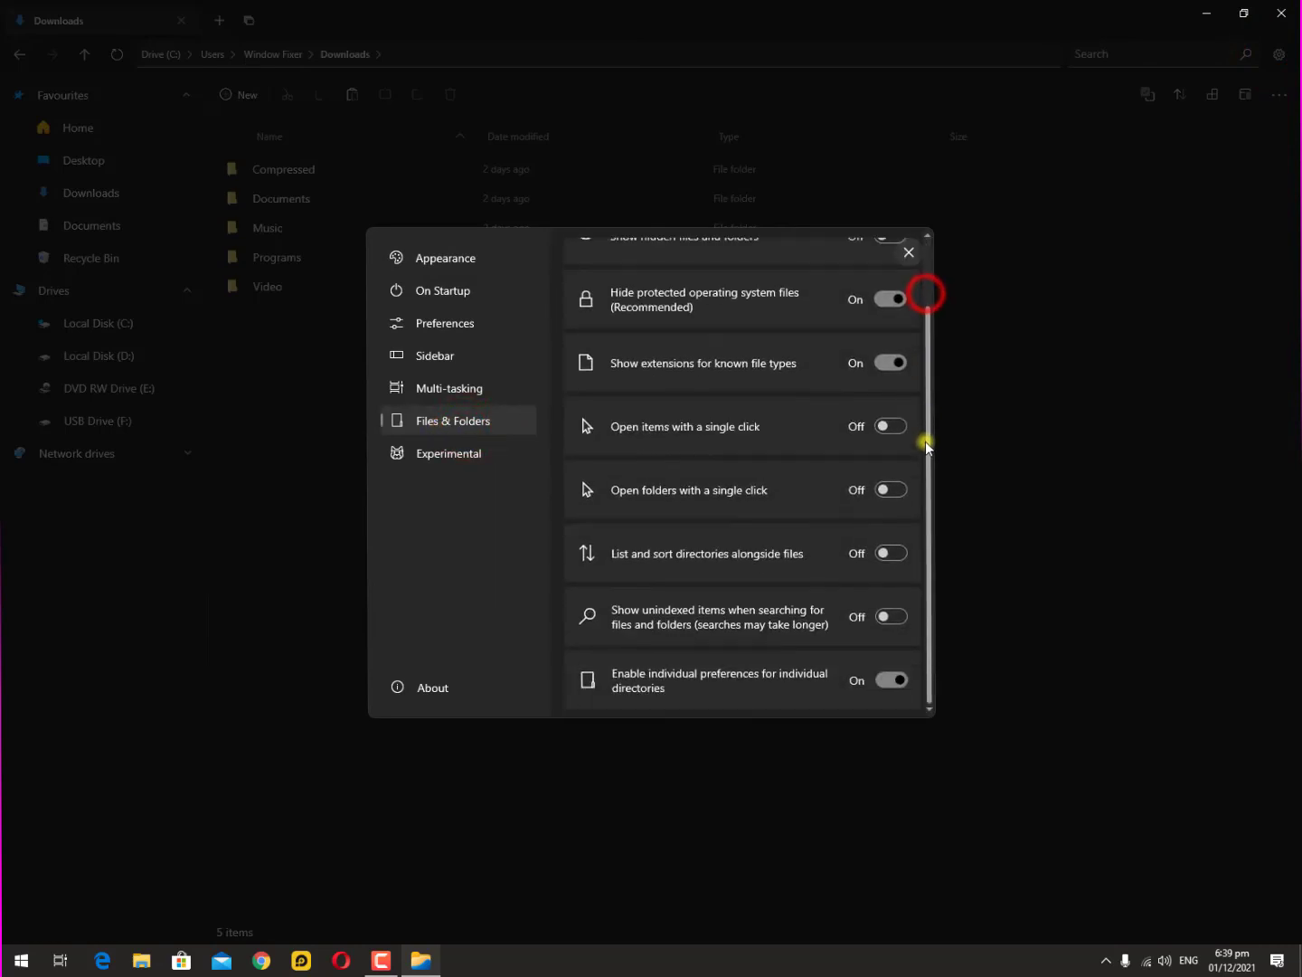
pyautogui.click(459, 454)
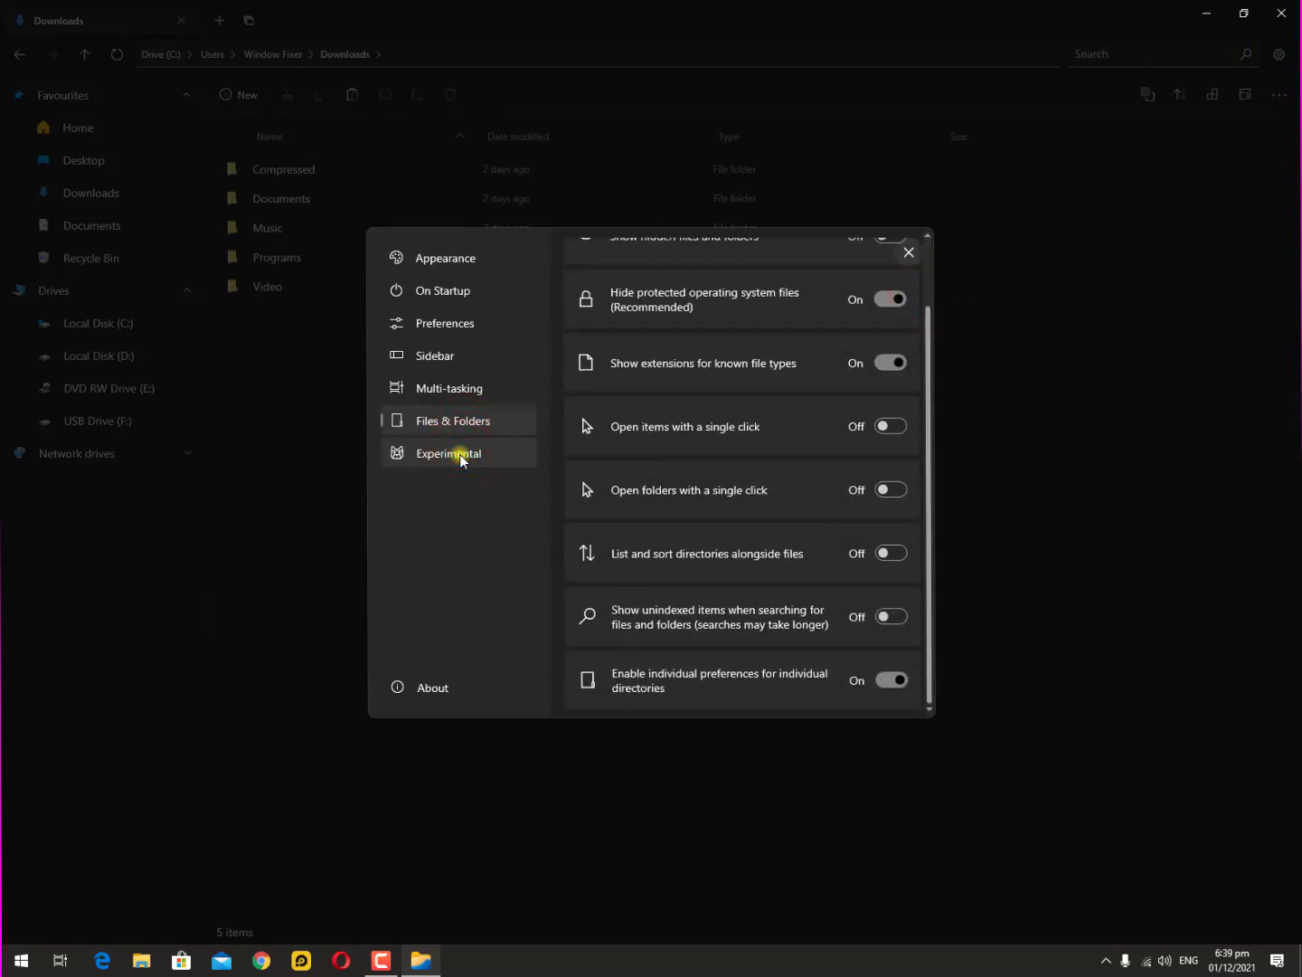
pyautogui.click(470, 457)
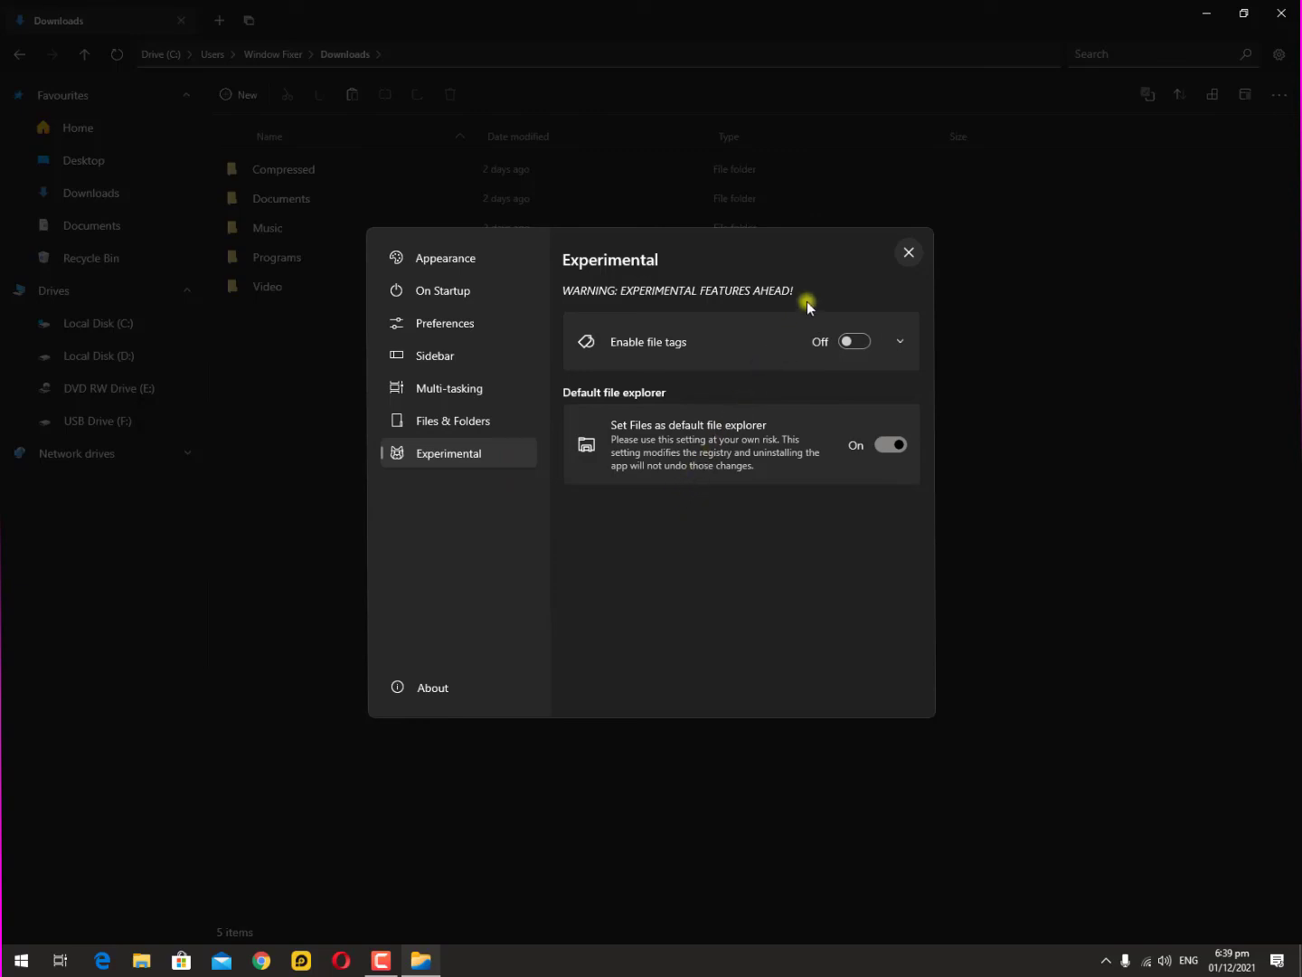
pyautogui.click(909, 253)
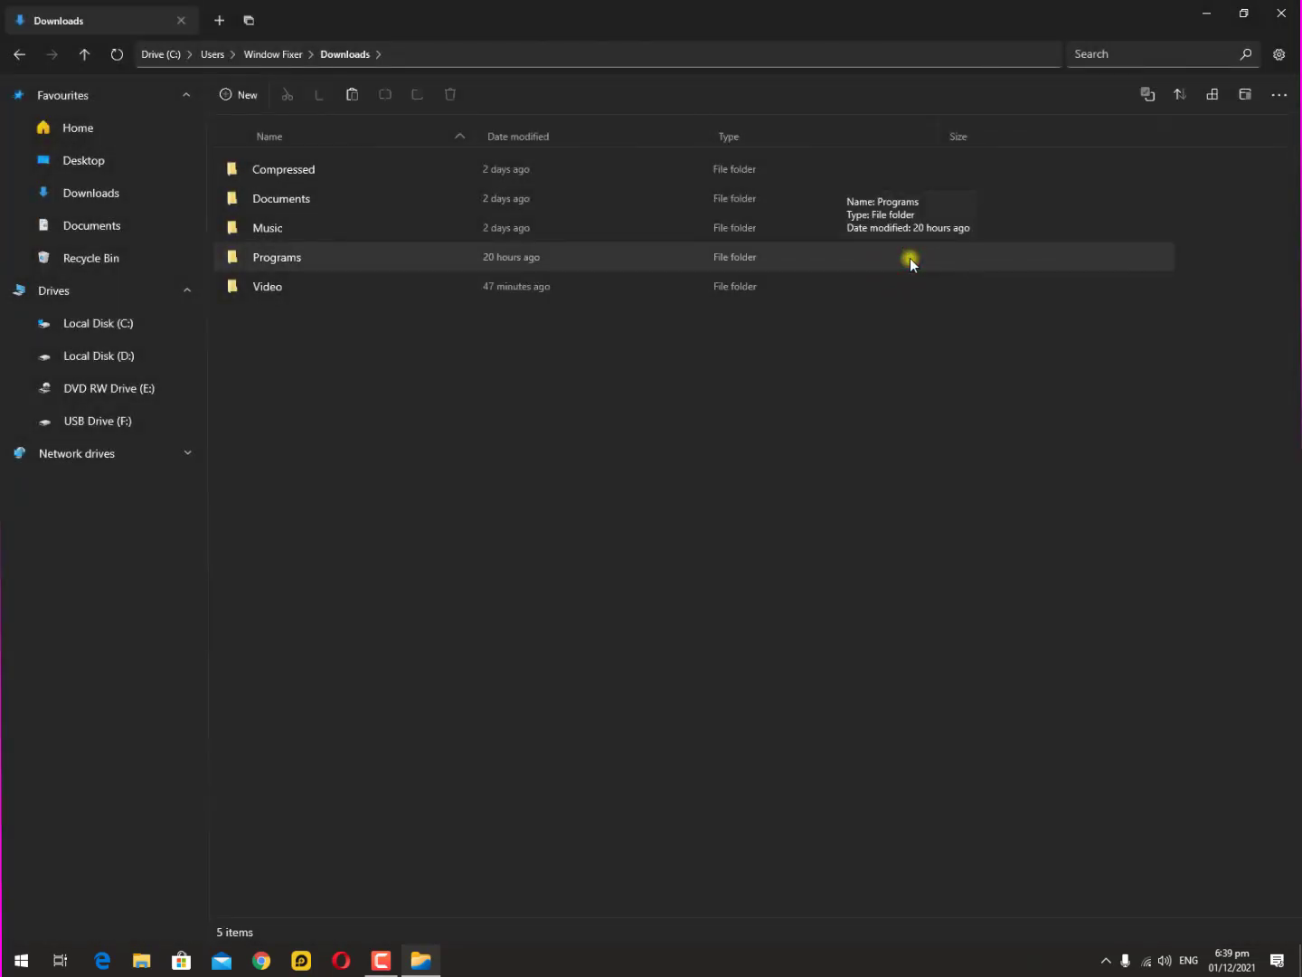
pyautogui.hotkey('alt', 'F4')
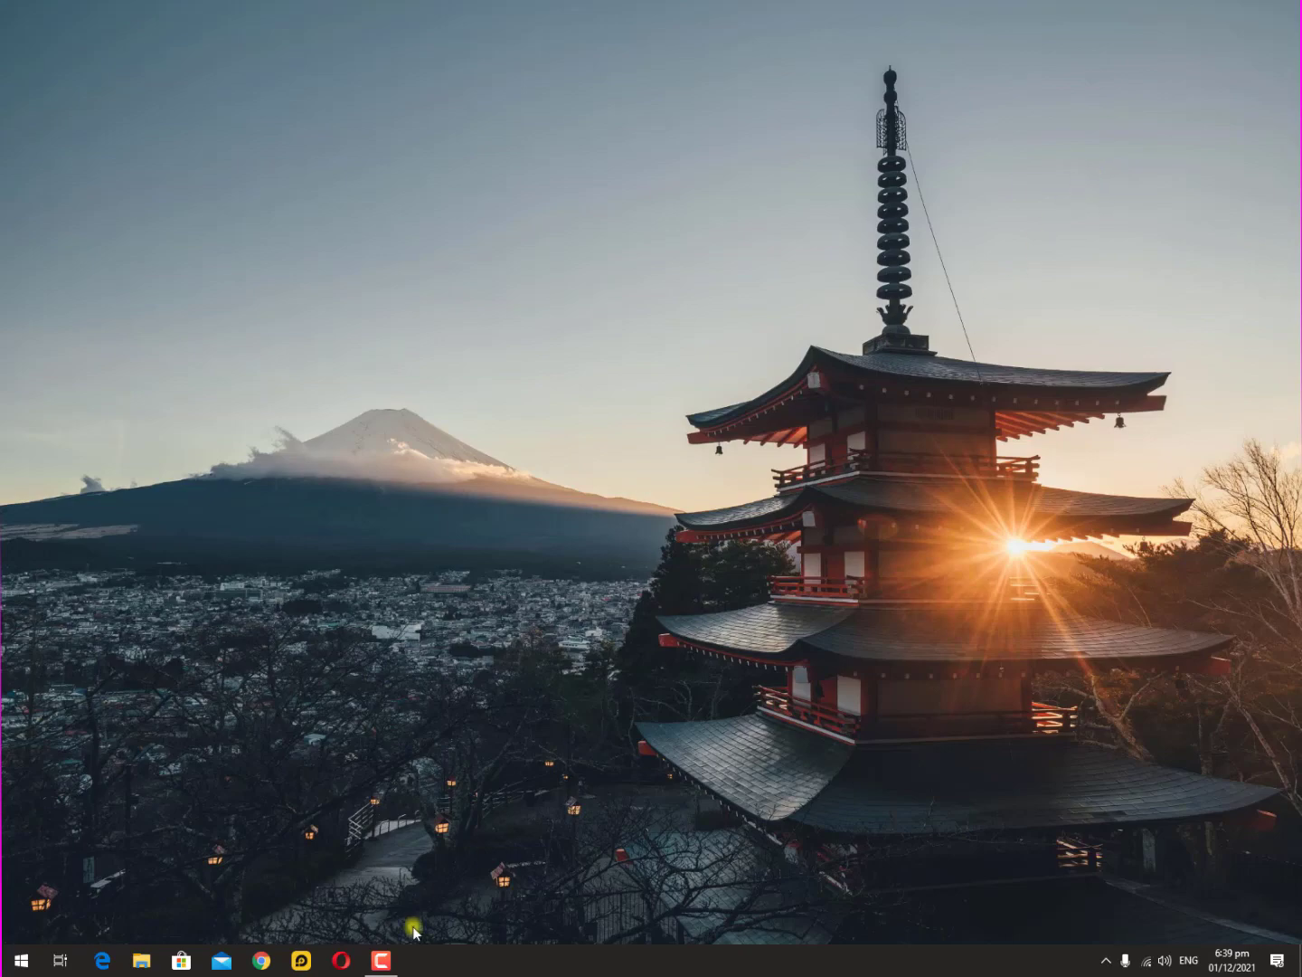
pyautogui.click(387, 961)
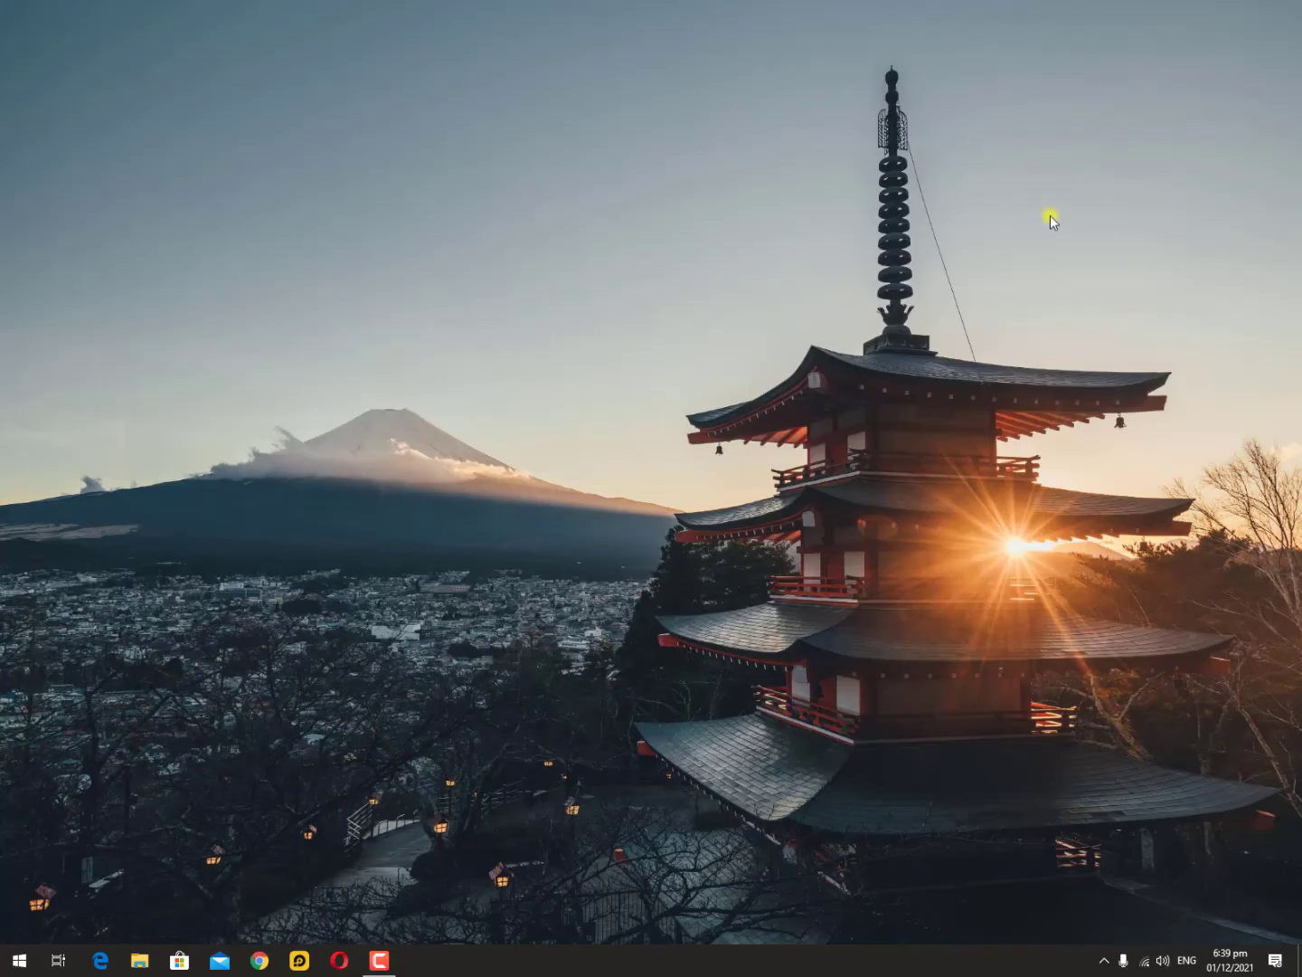